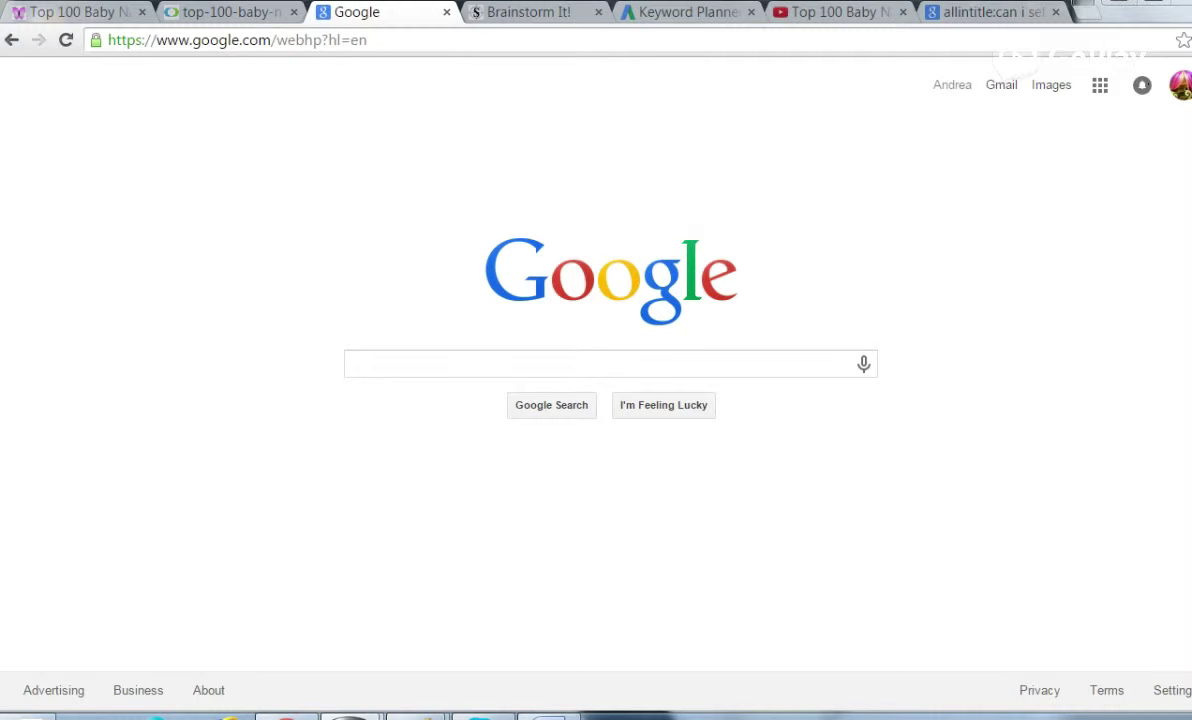
Step: View the top of the baby names home page, then its Compete traffic overview (113,328 visitors, Jun 2015)
left_click(72, 14)
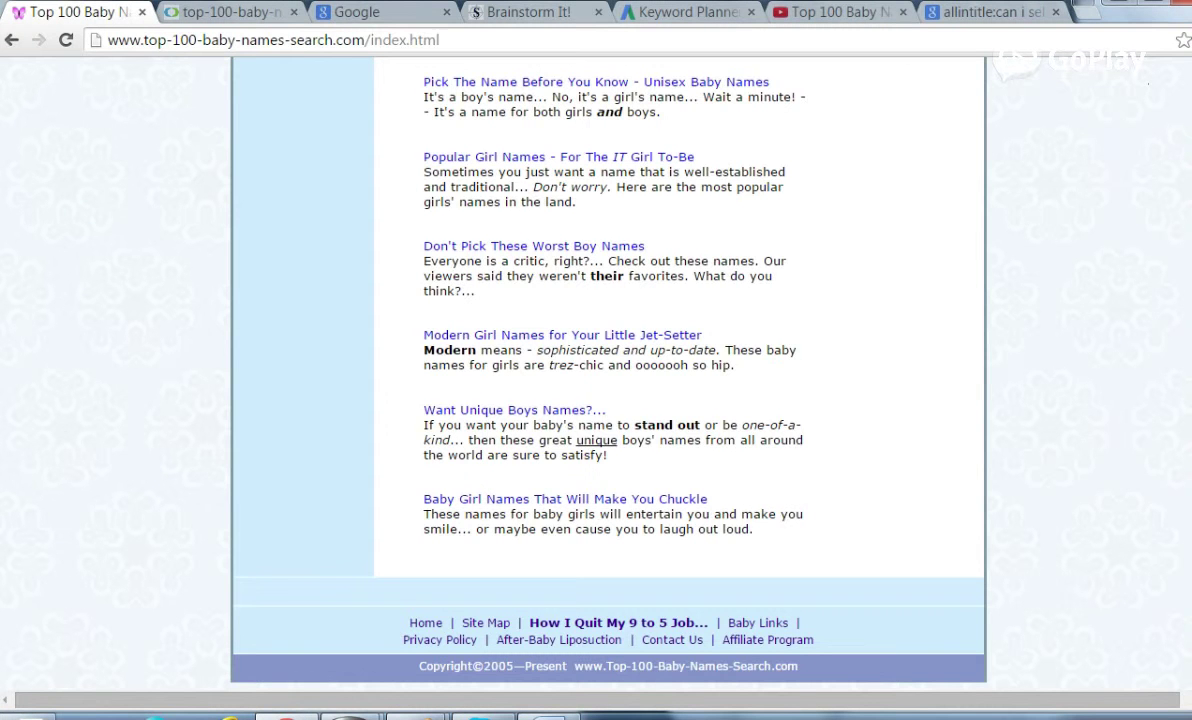
key("Home")
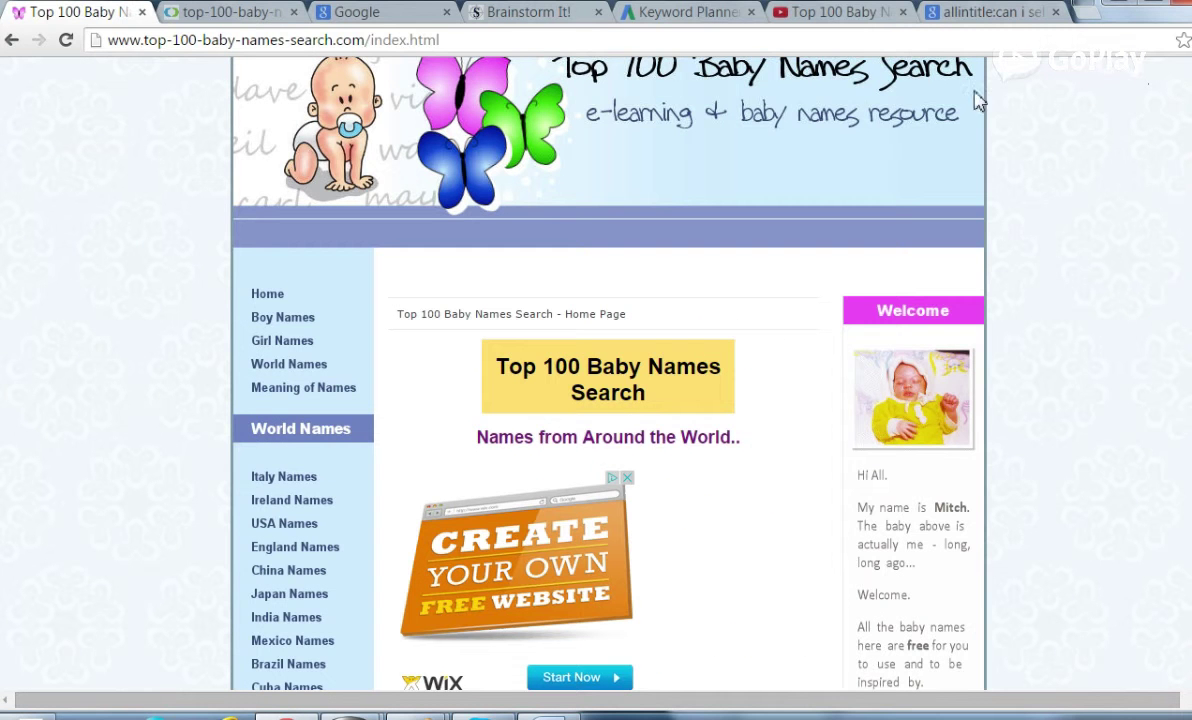
left_click(228, 14)
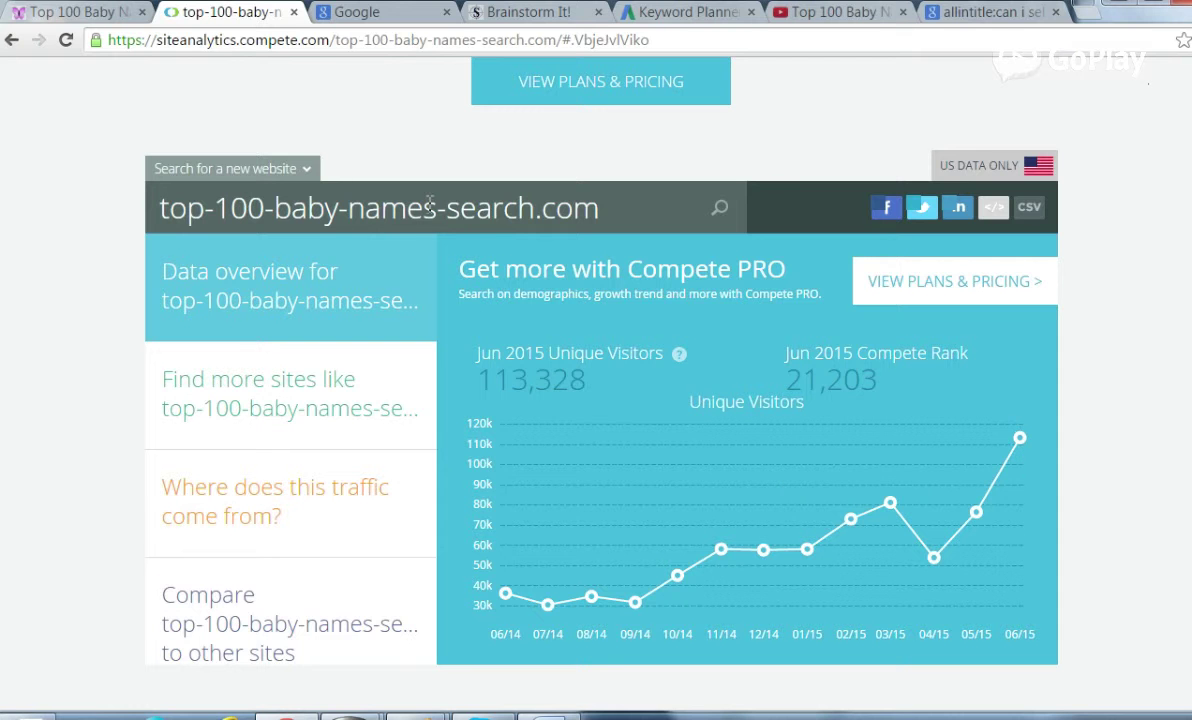
Step: Search Google for 'whois network' and open the Network Solutions WHOIS result
left_click(381, 16)
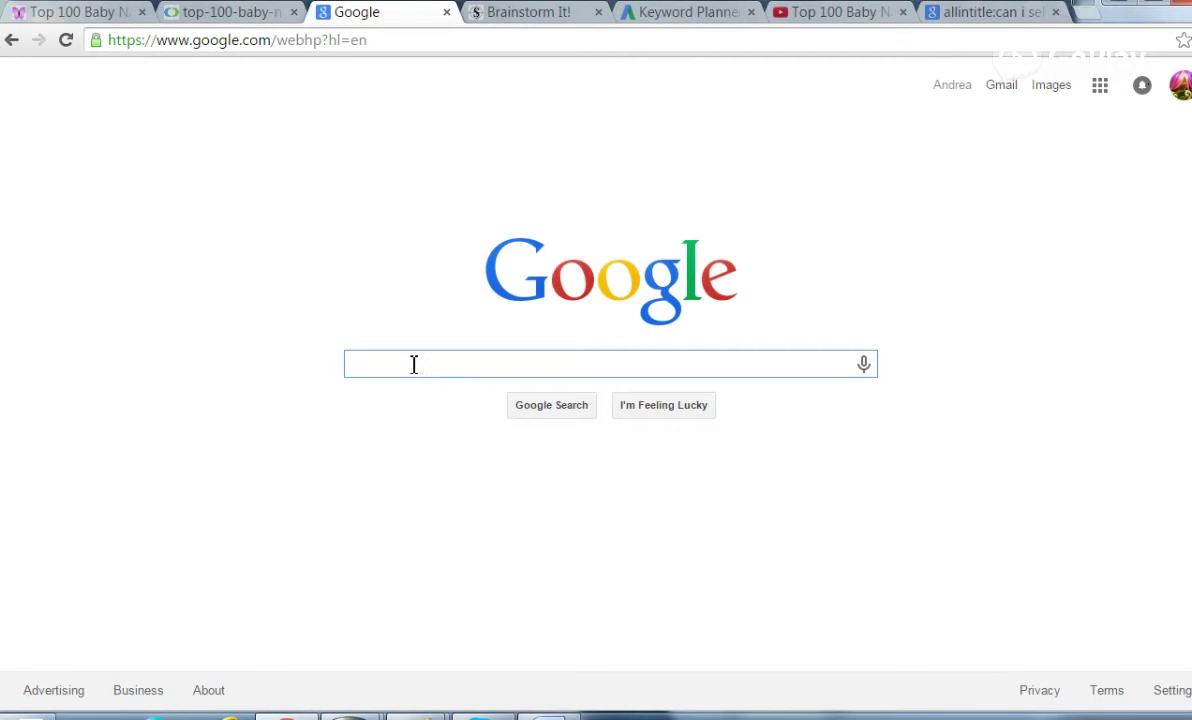
type("whoise")
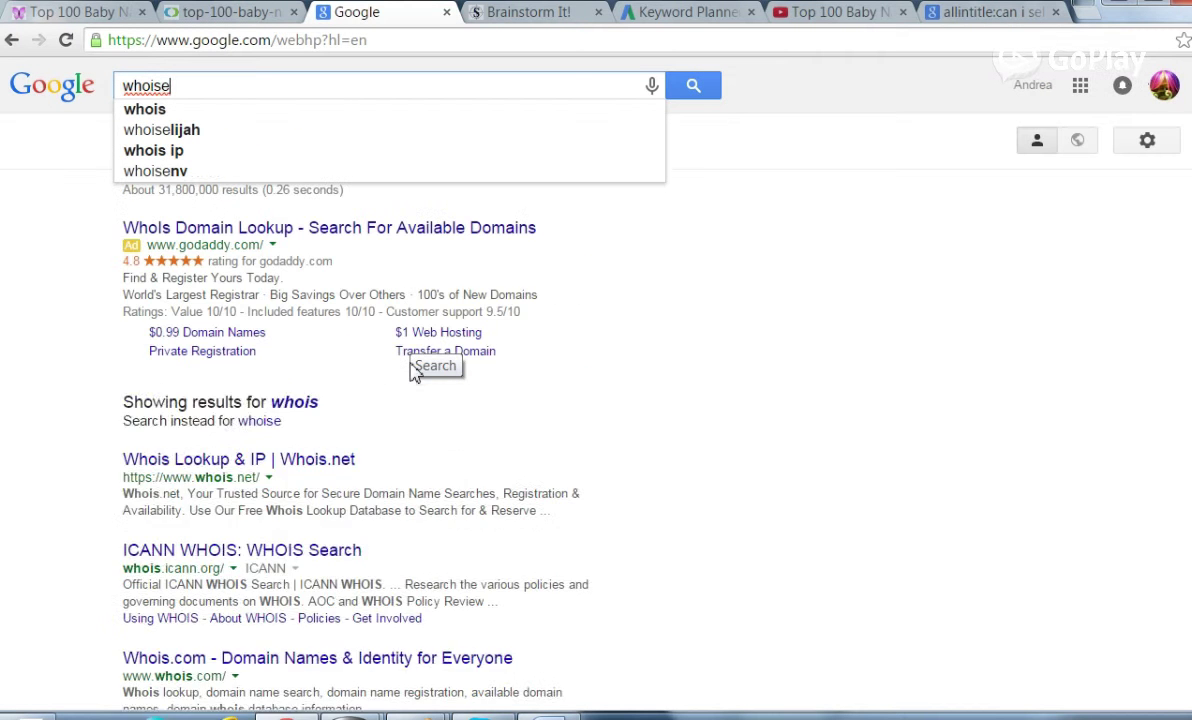
key("BackSpace")
type("net")
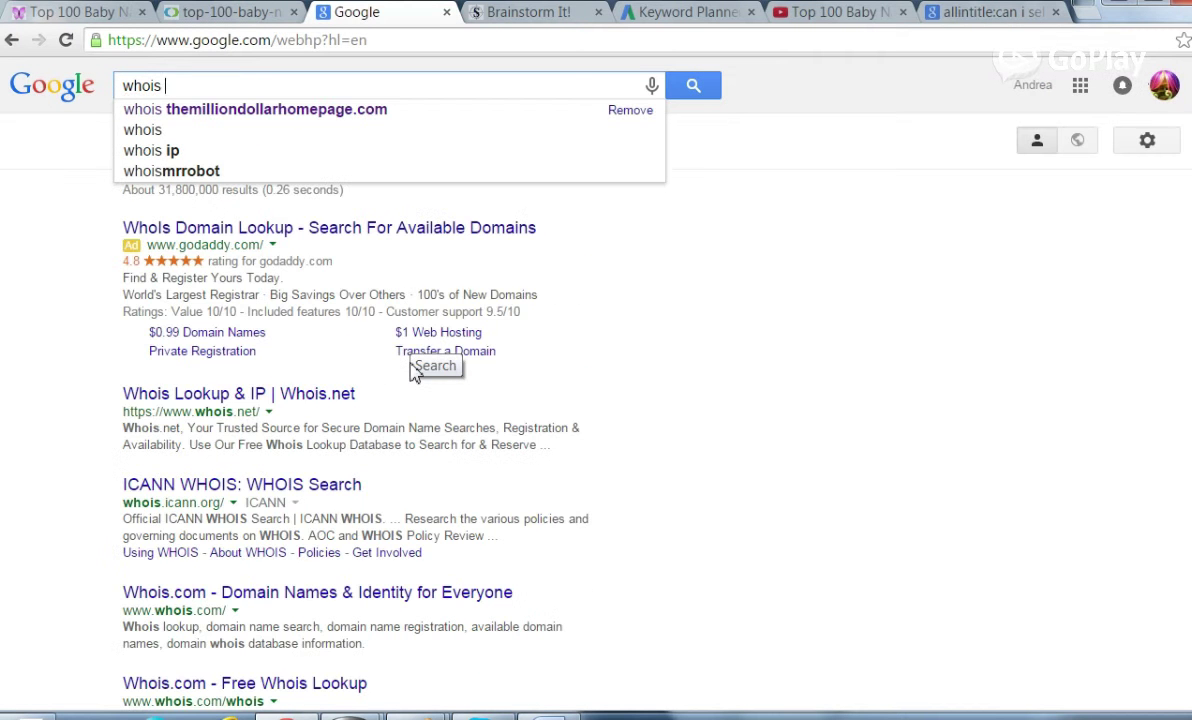
type("work")
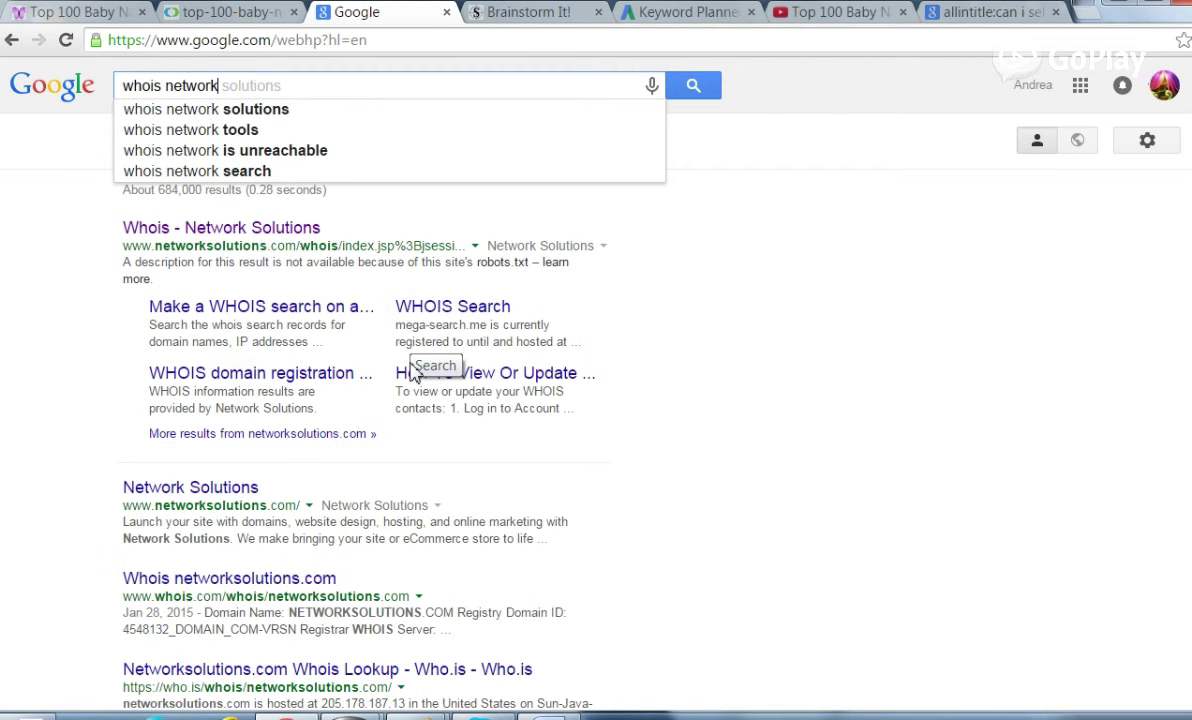
key("Return")
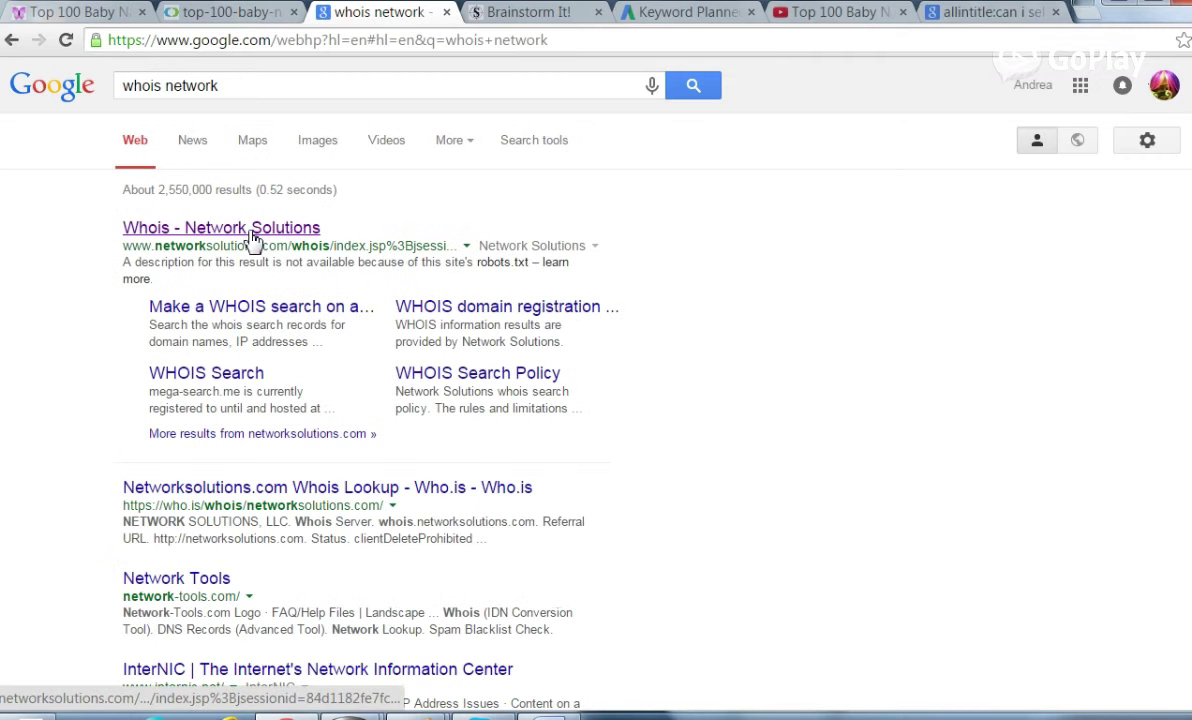
left_click(251, 236)
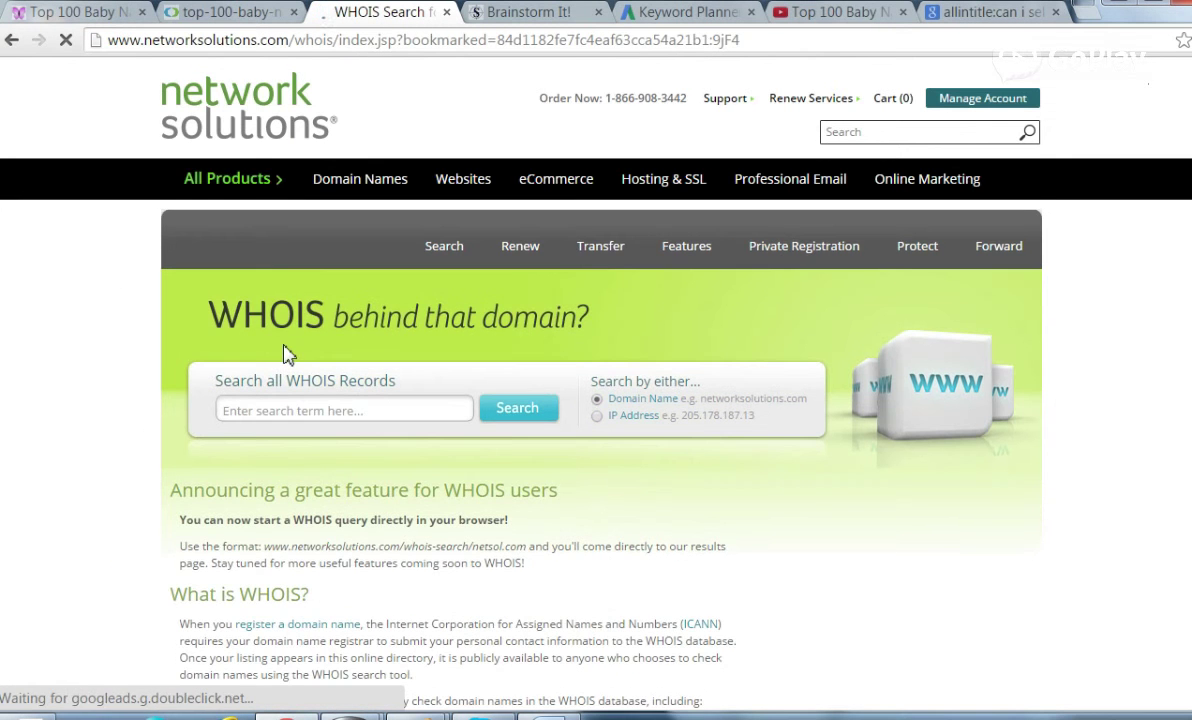
Step: Look up top-100-baby-names-search.com in WHOIS and scroll to its Tucows registration record (created 2006-09-25)
left_click(311, 410)
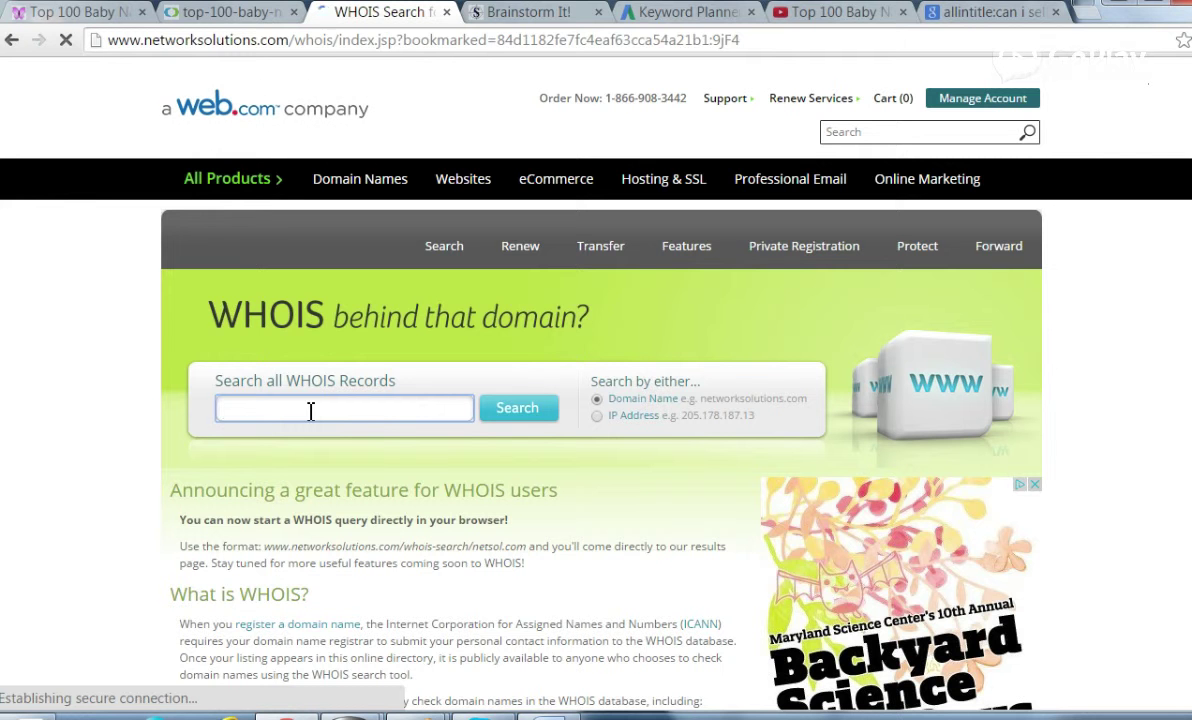
type("top-")
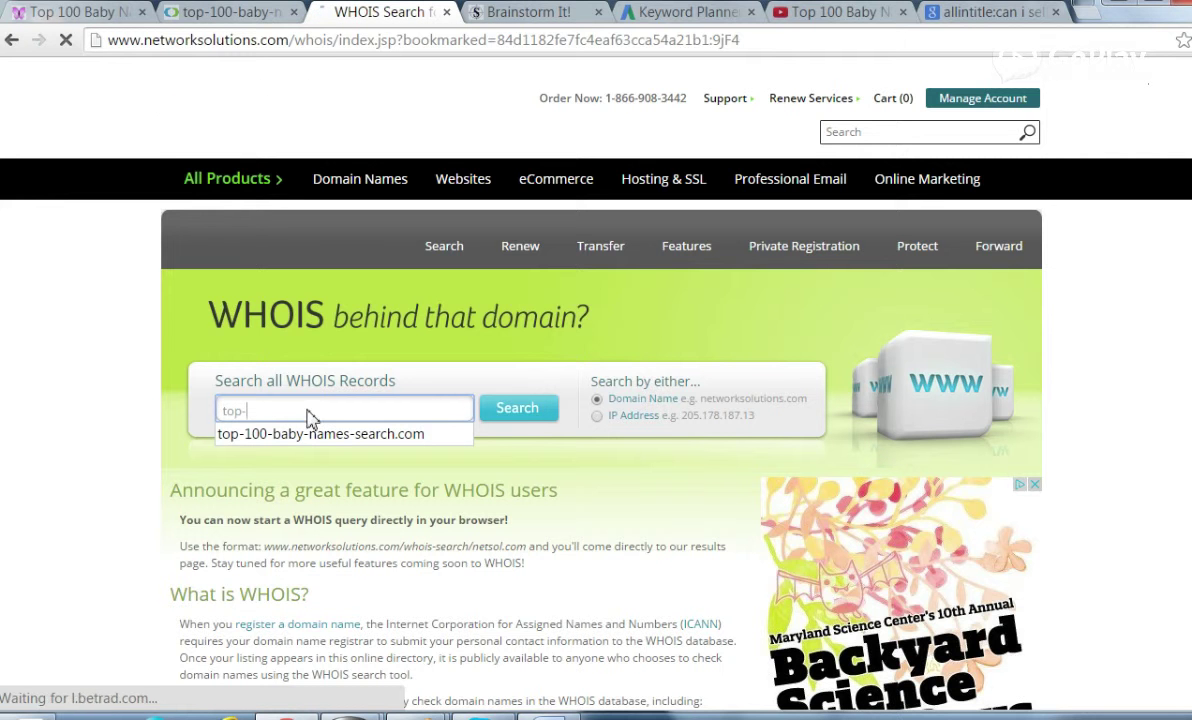
type("100-b")
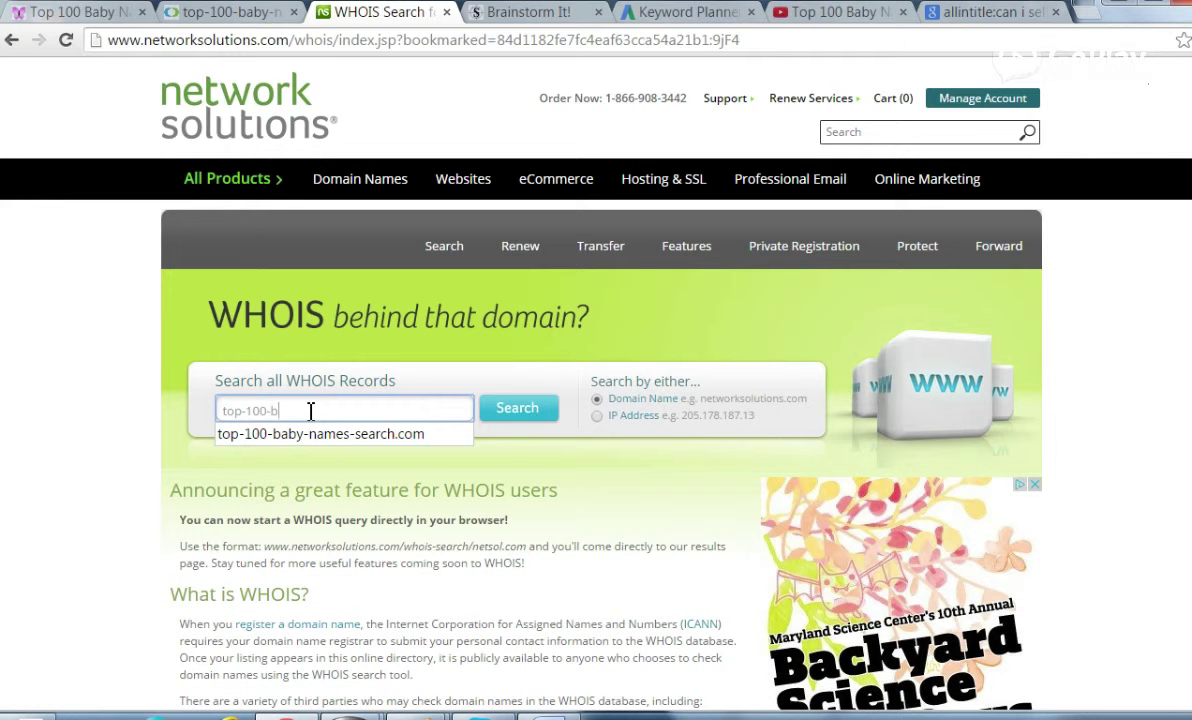
type("aby-name")
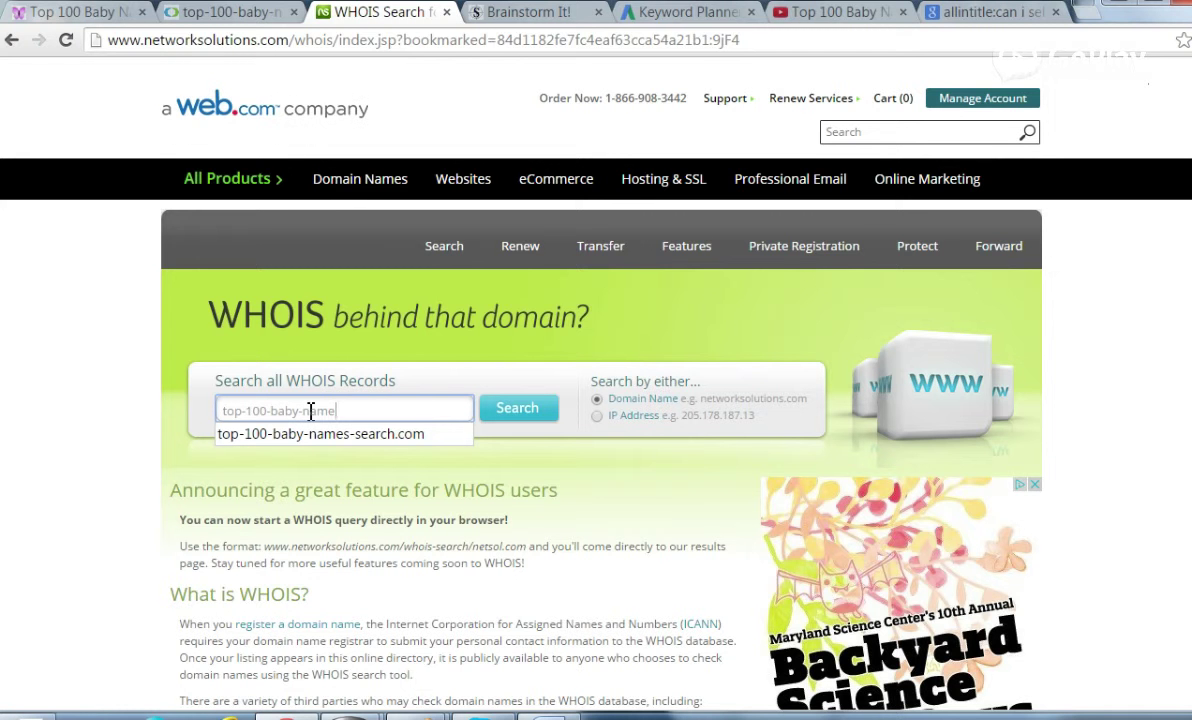
type("s-search.co")
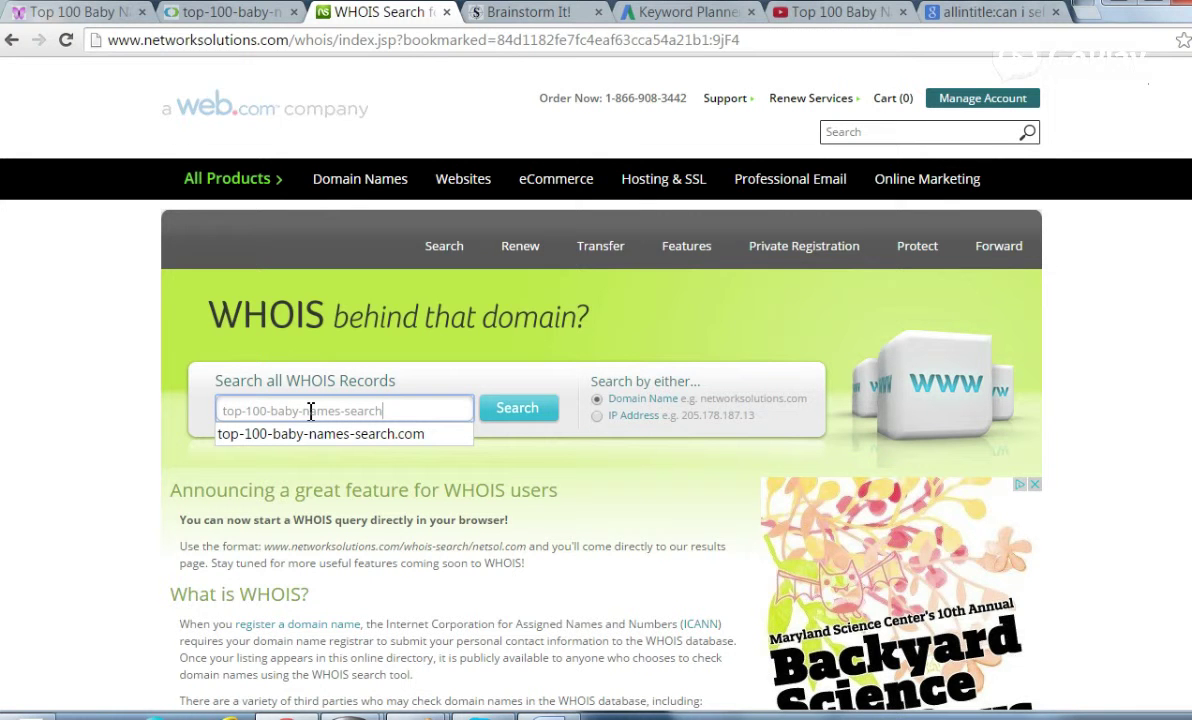
type("m")
key("Return")
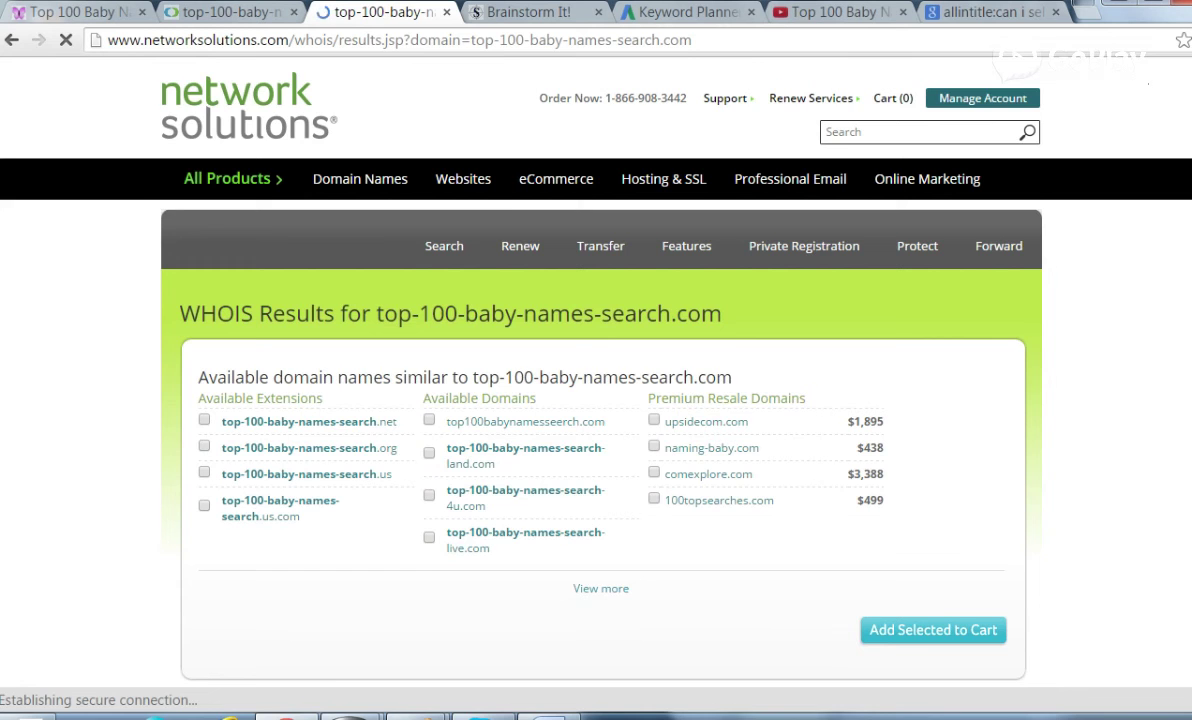
scroll(600, 400, "down", 6)
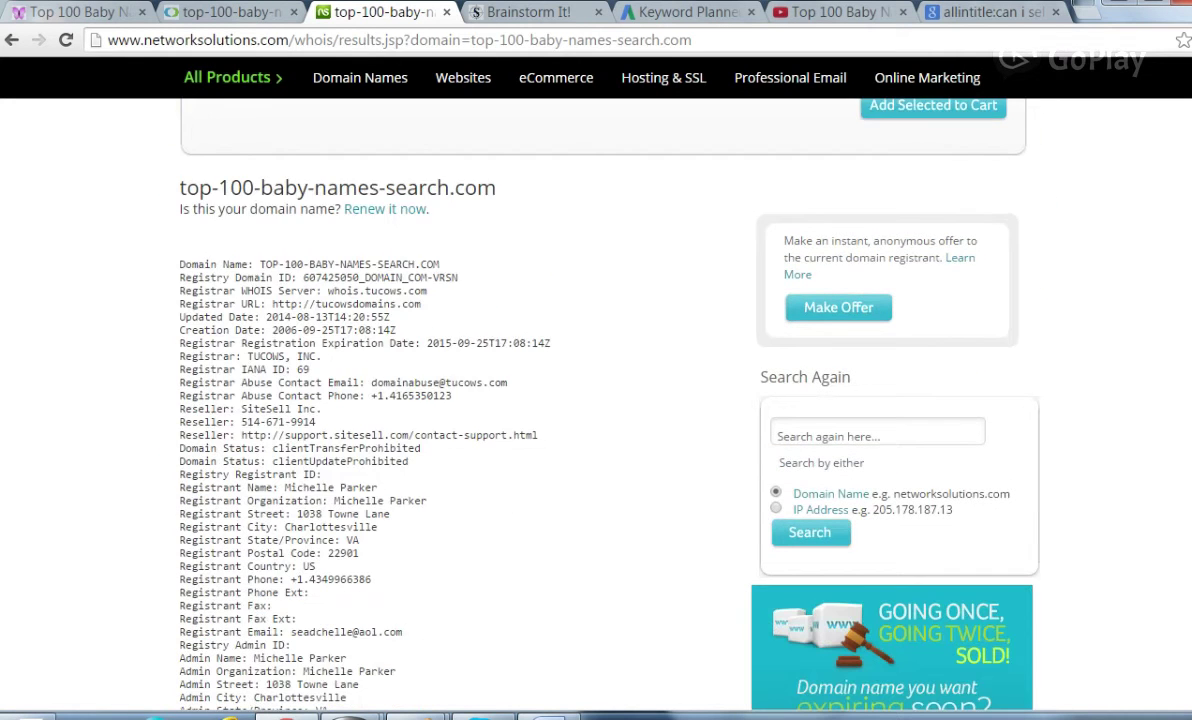
scroll(1036, 650, "down", 1)
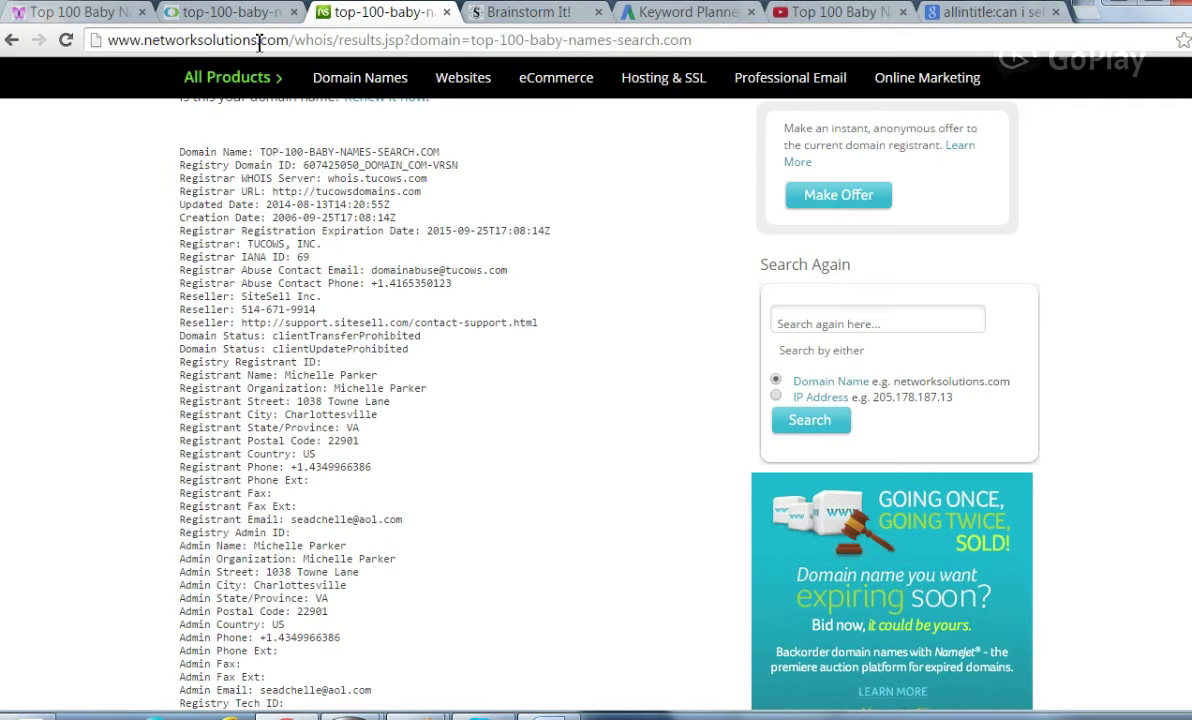
left_click(256, 42)
Step: Go to Google and search site:top-100-baby-names-search.com, listing about 564 indexed pages
type("www.google")
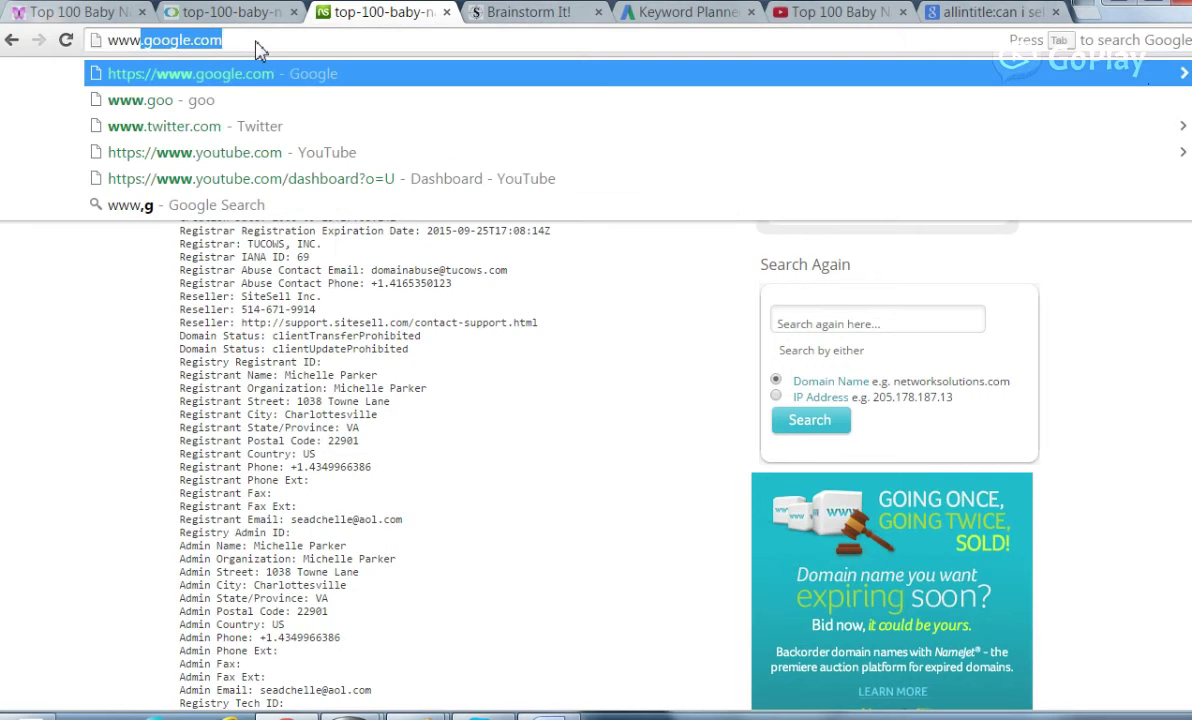
key("Return")
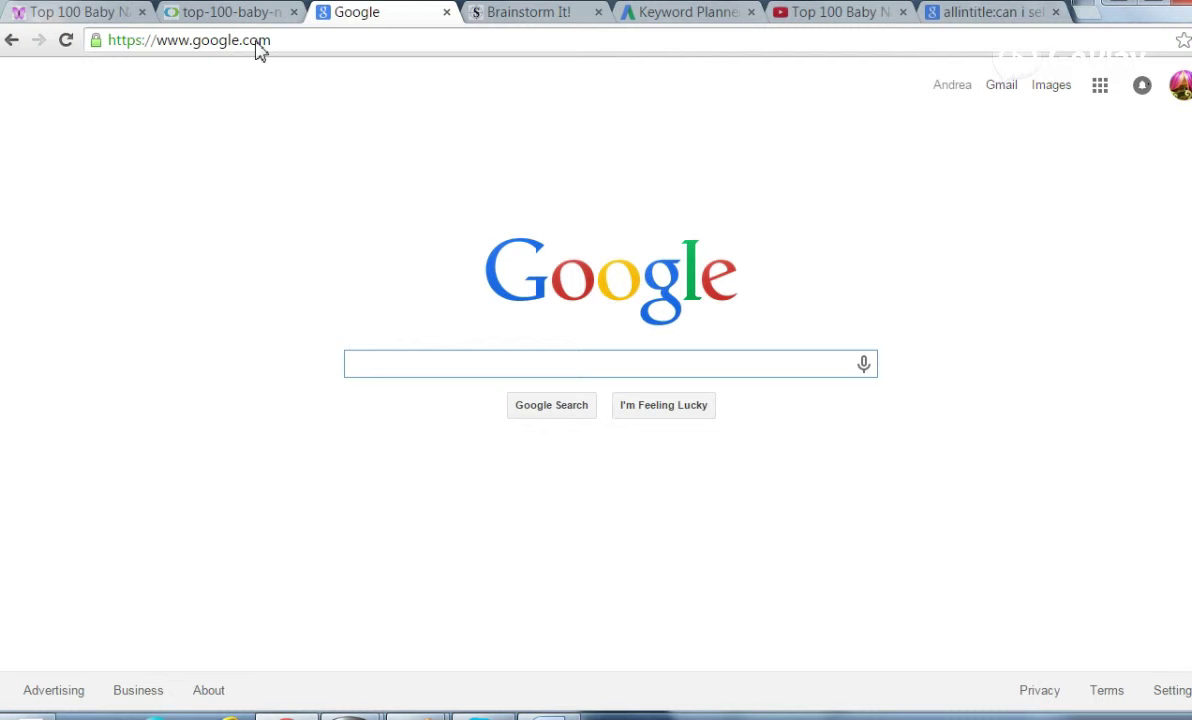
type("site")
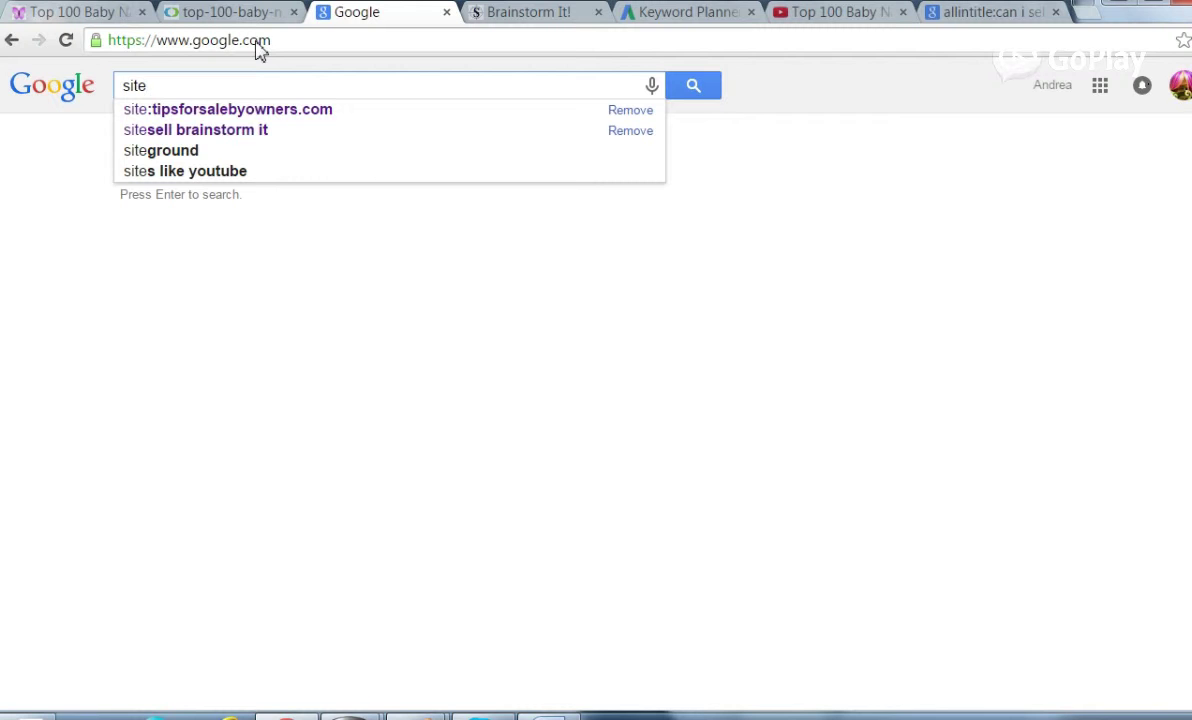
type(":to")
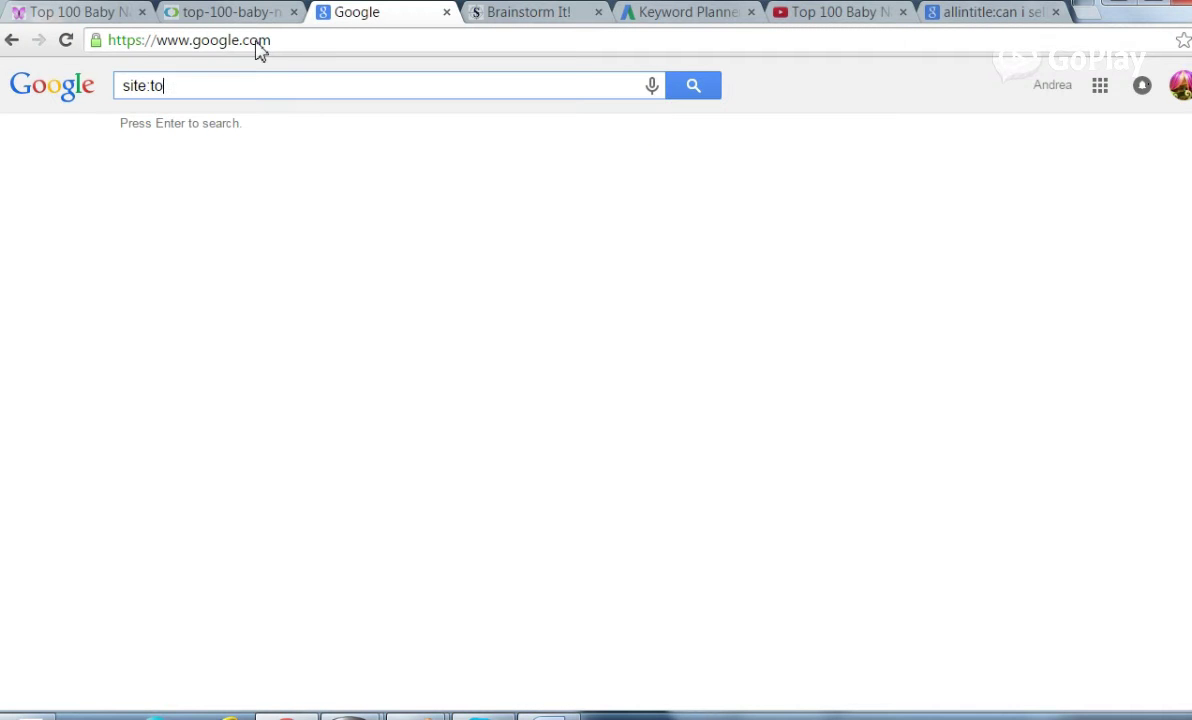
type("p-100-baby-names-se")
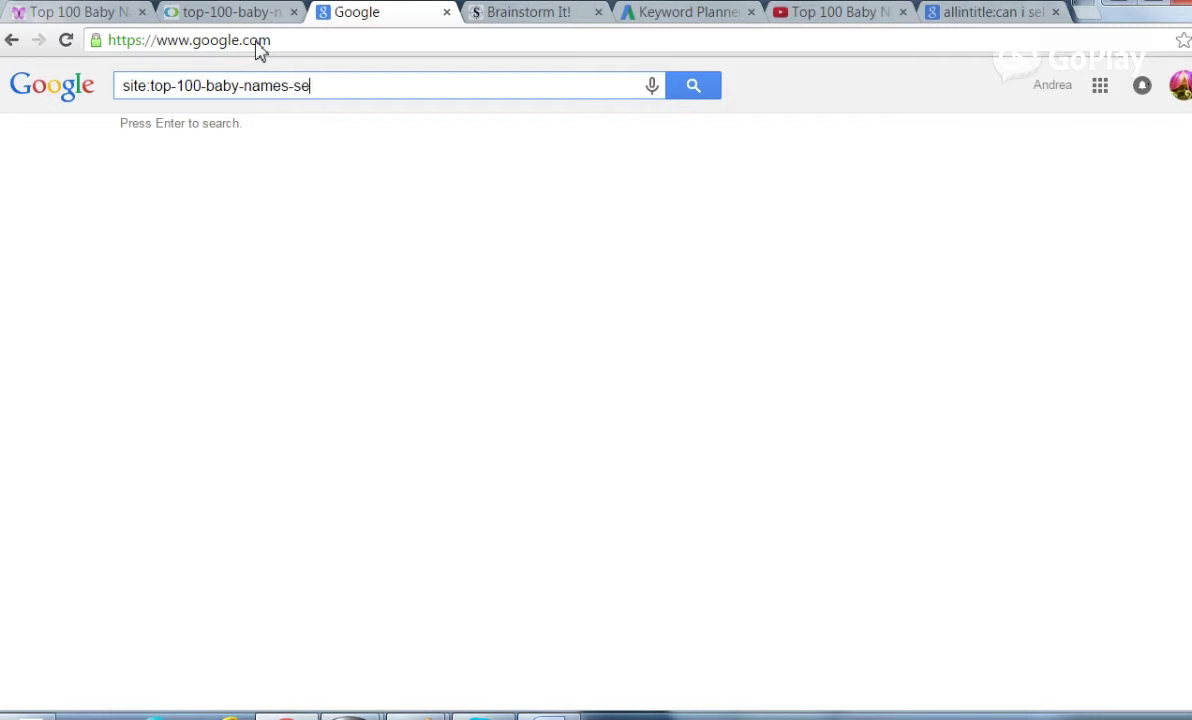
type("arch.com")
key("Return")
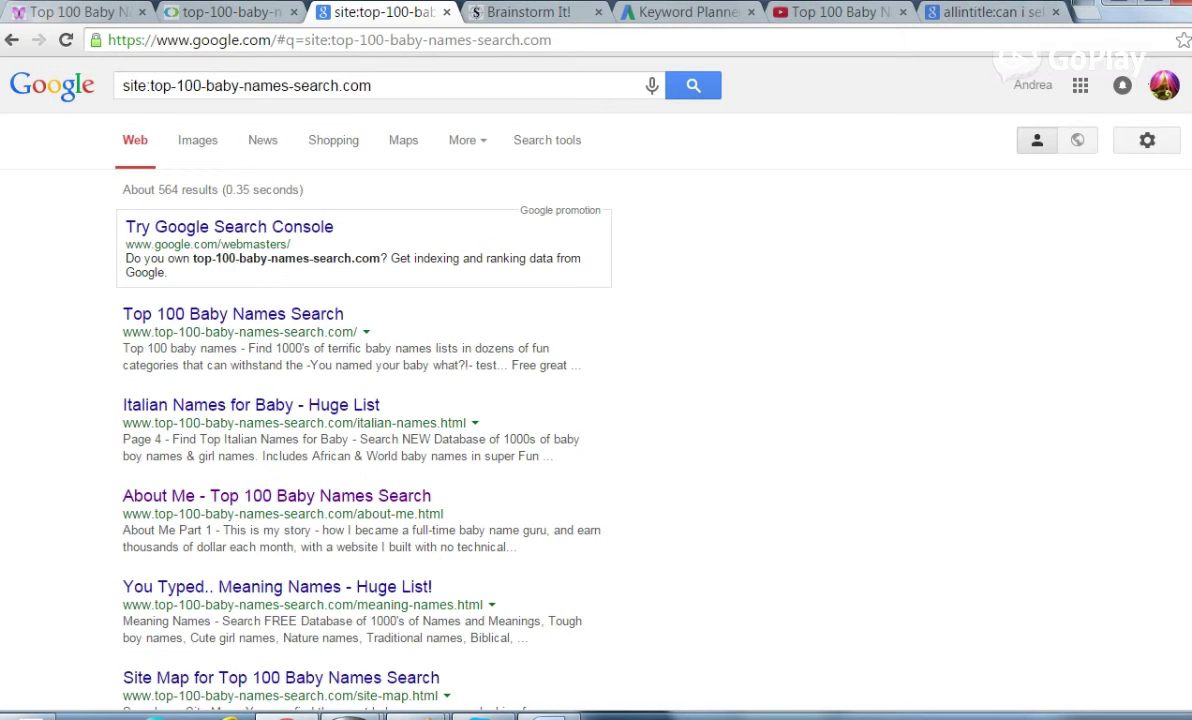
Step: Open the 'Handmade Baby Quilt Gifts' result from page 2 of the site's Google results
scroll(555, 380, "down", 4)
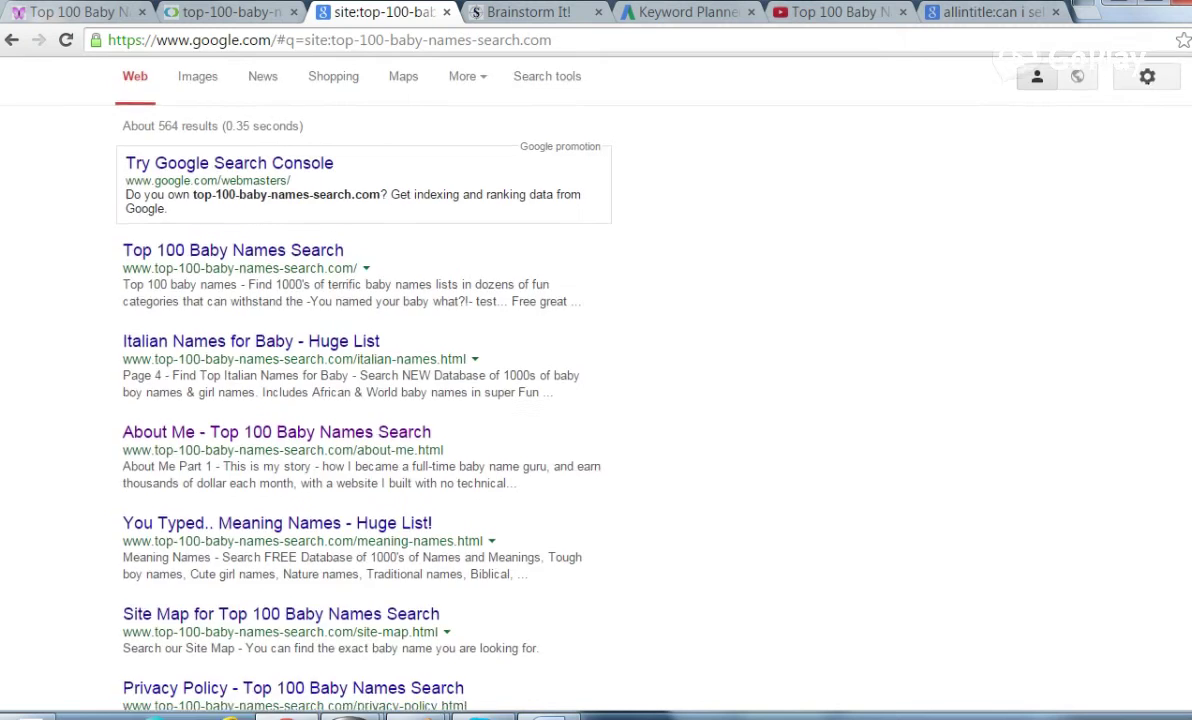
scroll(1189, 363, "down", 3)
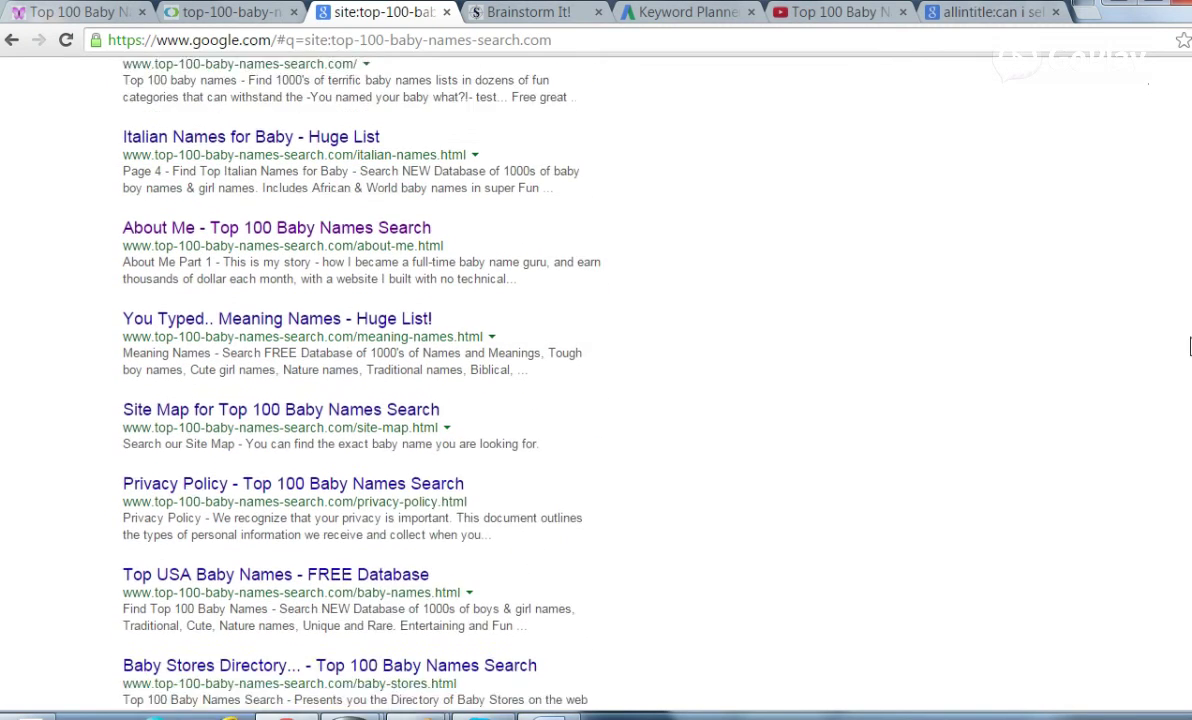
scroll(1189, 363, "down", 4)
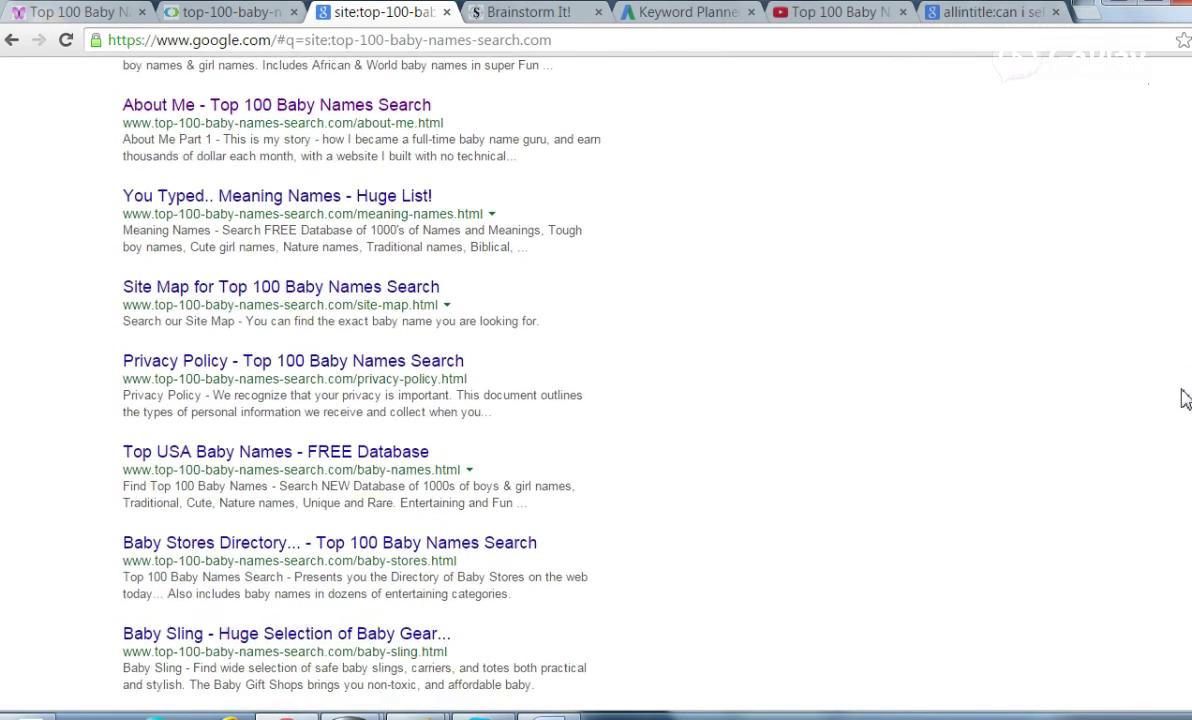
scroll(1169, 452, "down", 3)
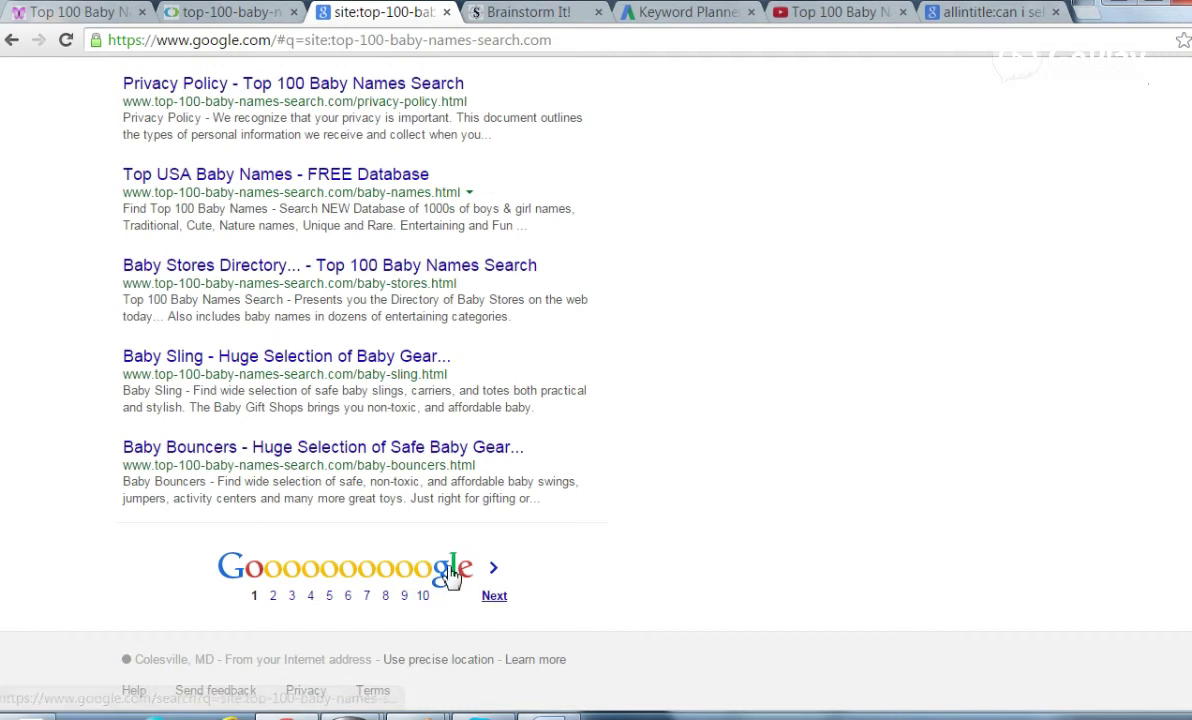
left_click(494, 597)
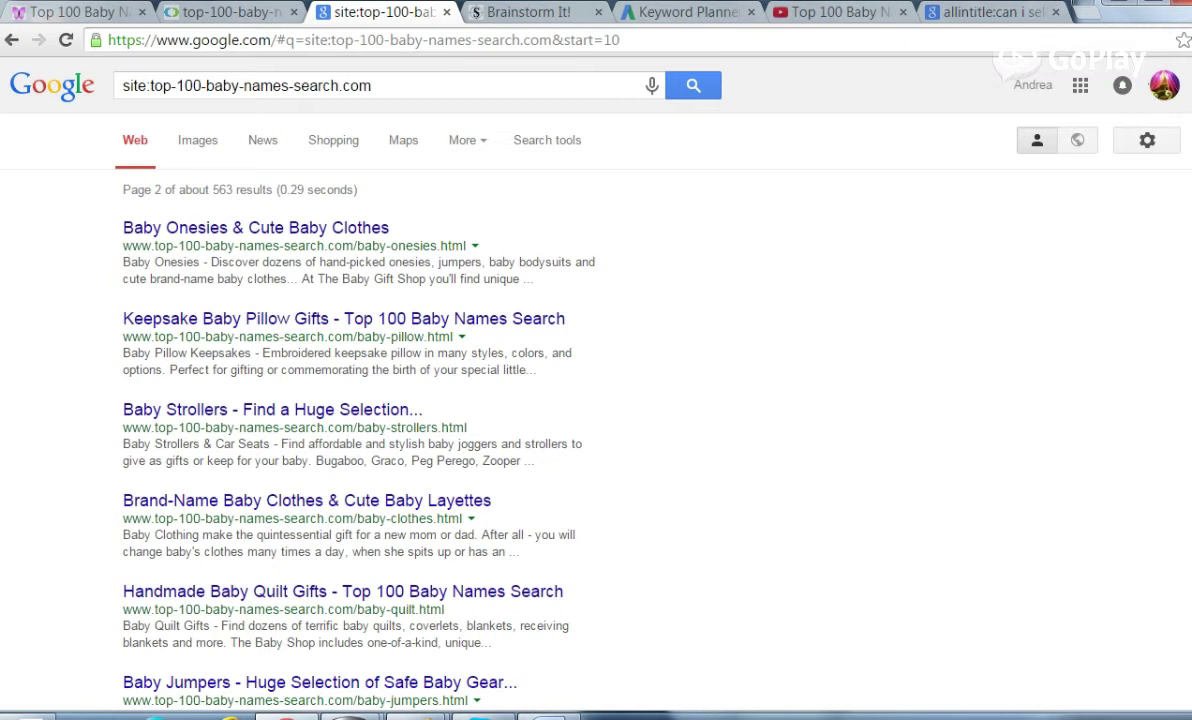
scroll(596, 380, "down", 2)
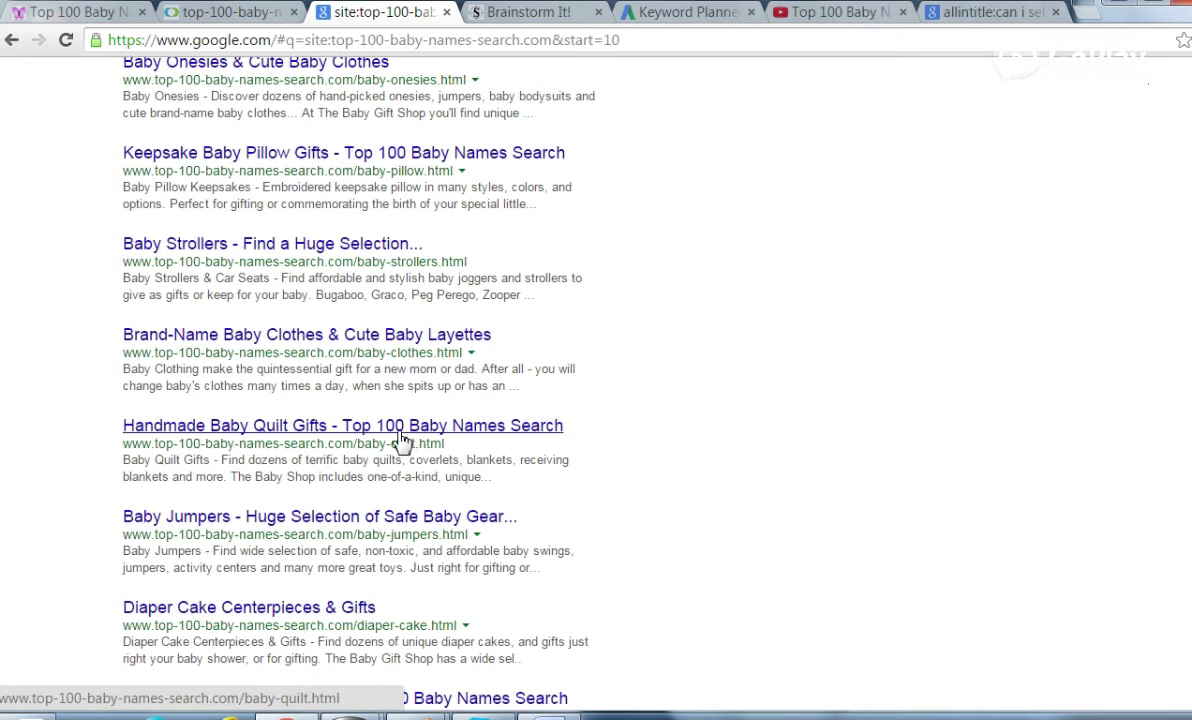
left_click(404, 440)
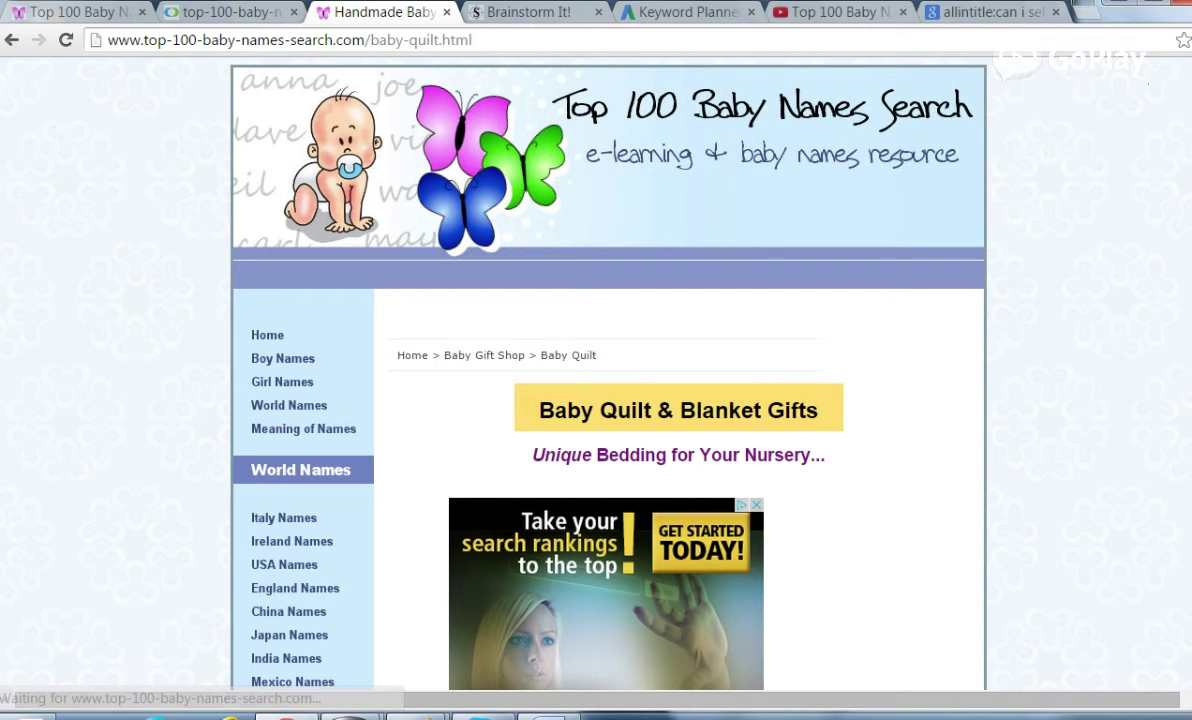
Step: Browse the Baby Quilt page and open the Lambs & Ivy Jensen Collection Reversible Coverlet ($53.94)
scroll(608, 370, "down", 6)
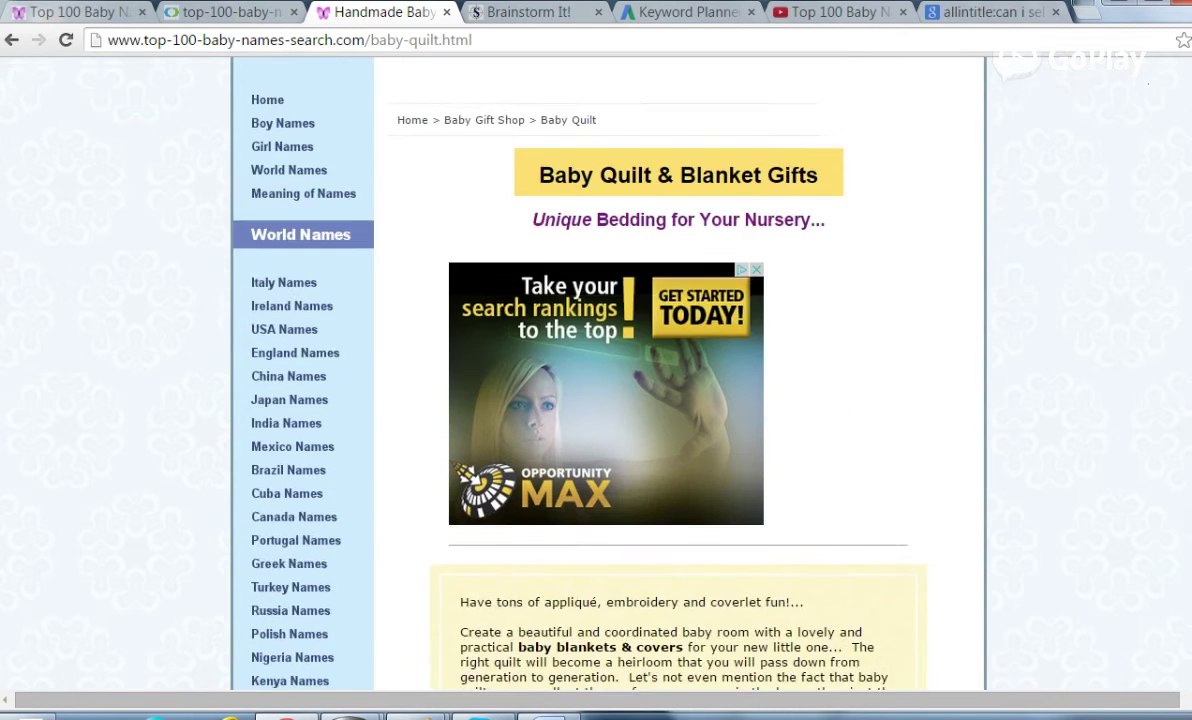
scroll(1177, 470, "down", 7)
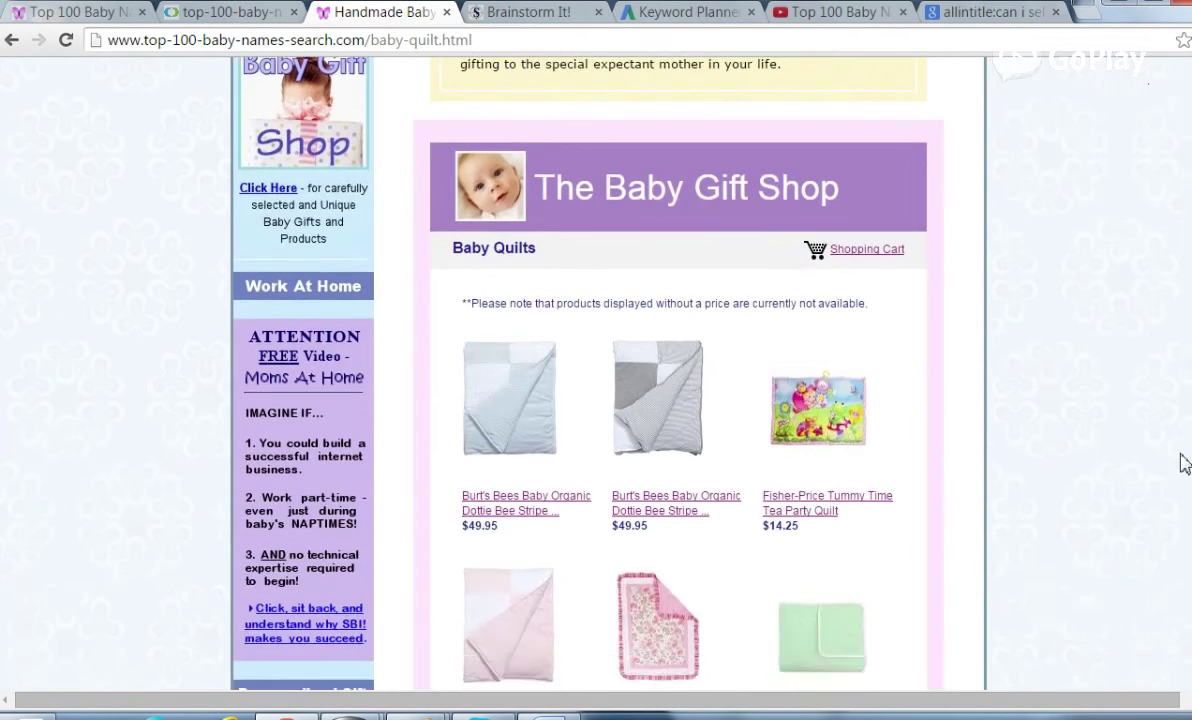
scroll(1175, 528, "down", 5)
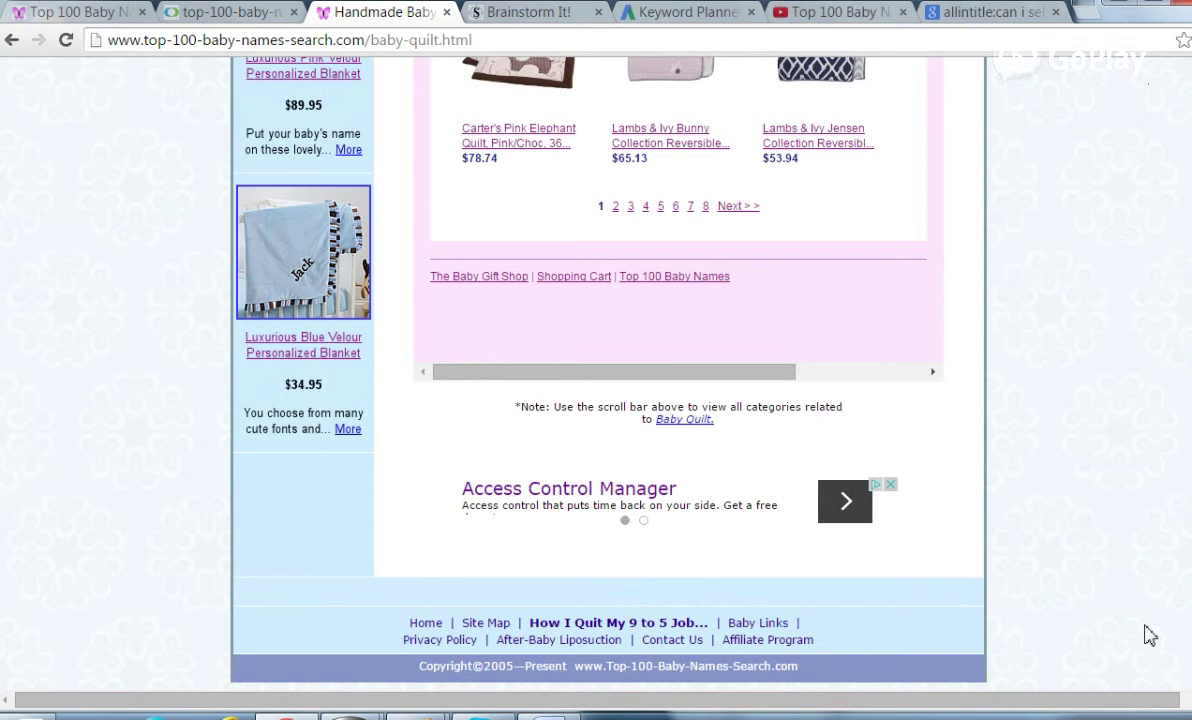
scroll(1163, 553, "up", 8)
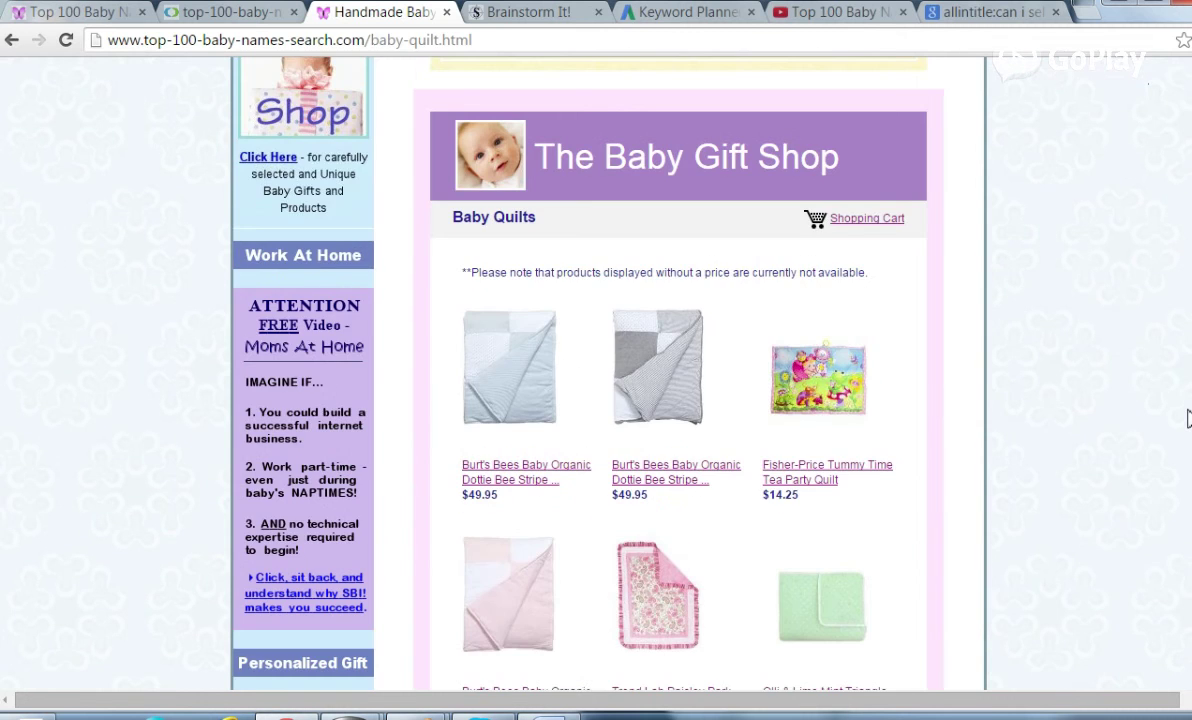
scroll(1186, 418, "up", 3)
scroll(1186, 342, "up", 1)
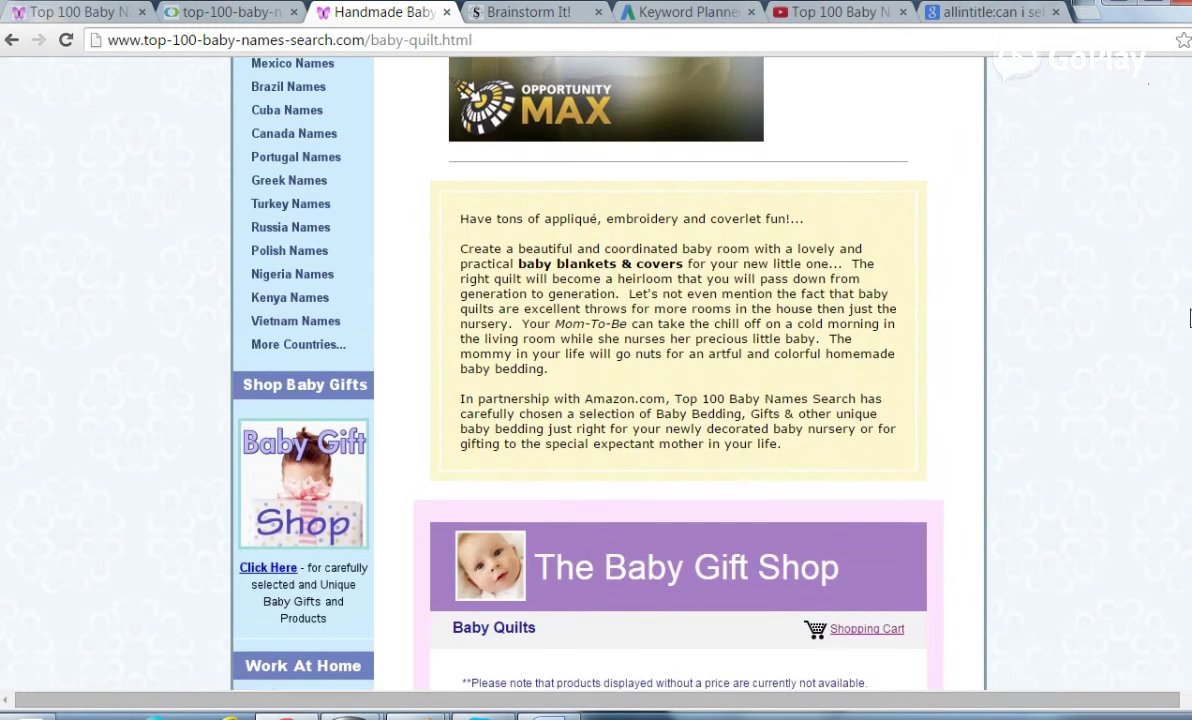
scroll(1186, 290, "up", 5)
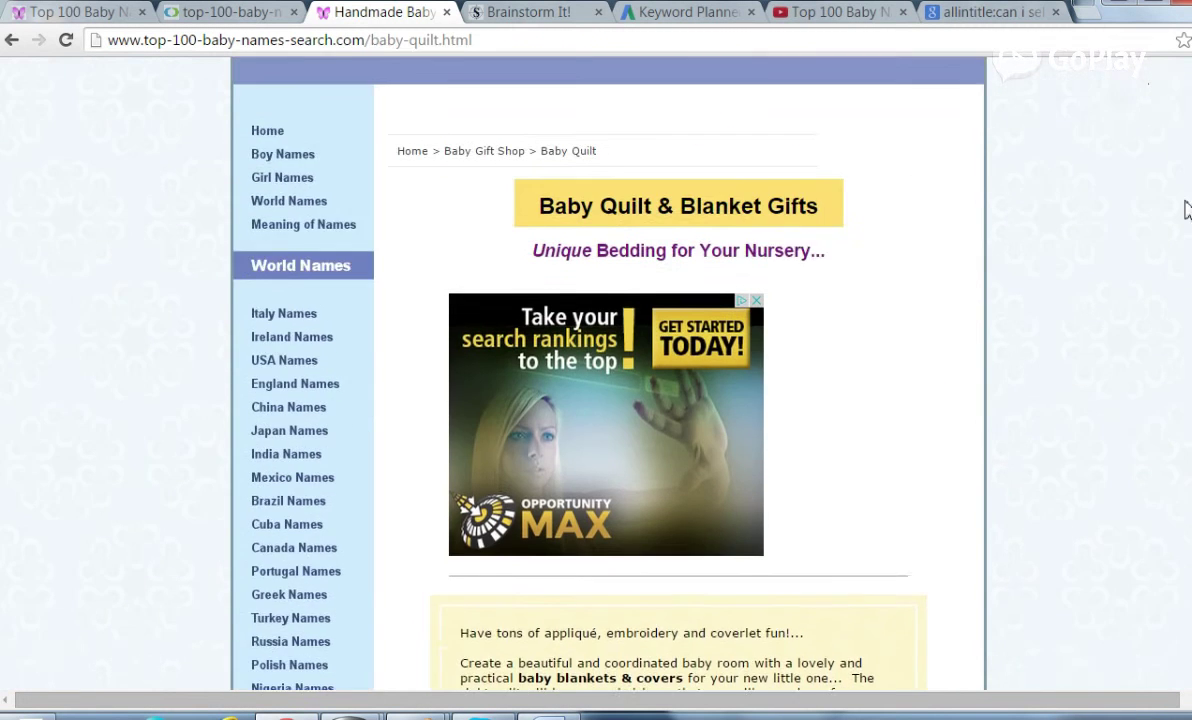
scroll(1182, 190, "up", 1)
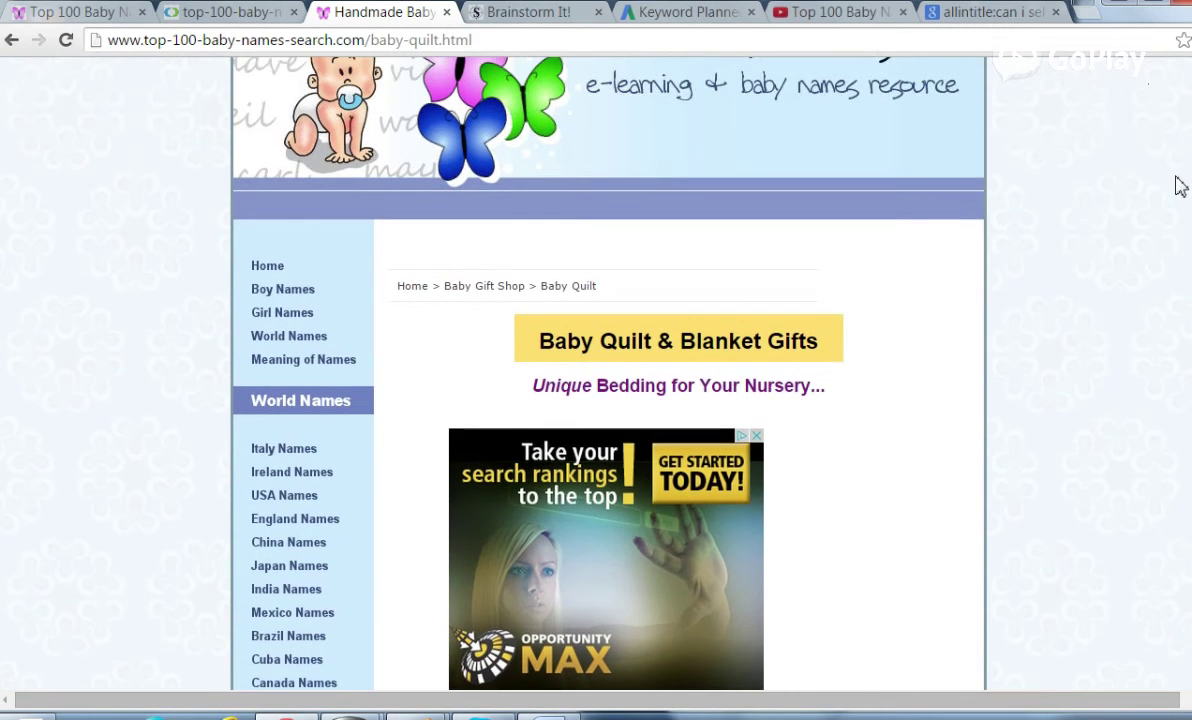
scroll(1179, 186, "down", 5)
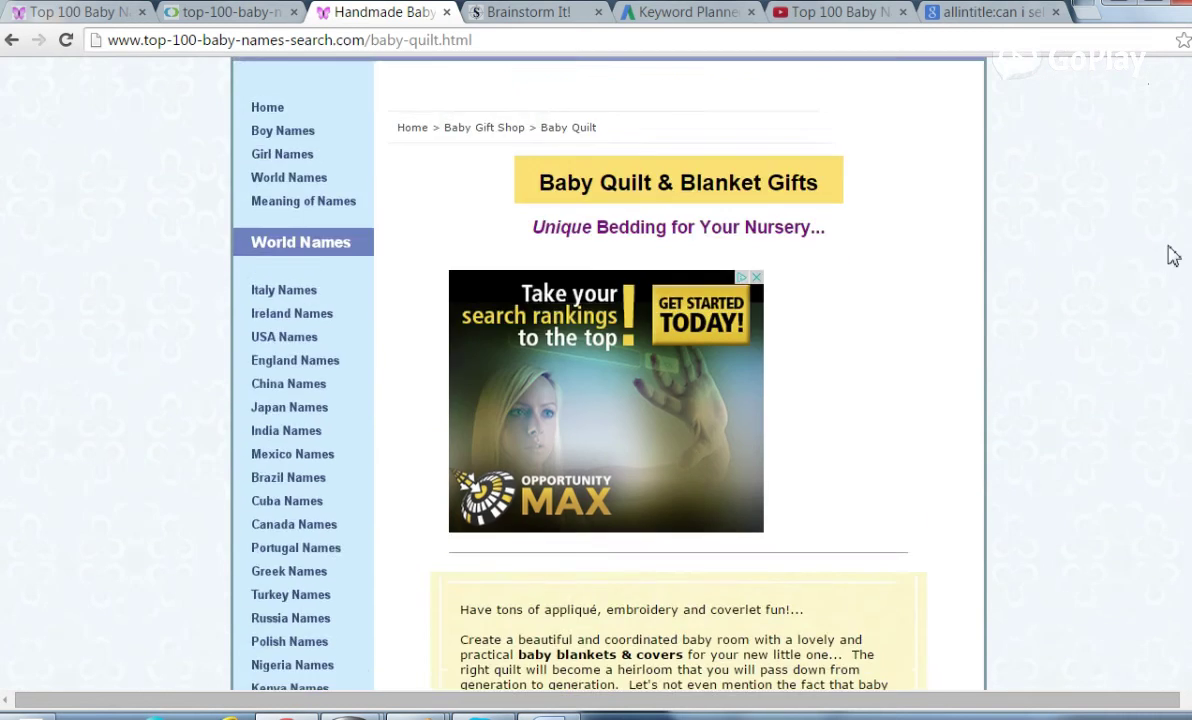
scroll(1153, 383, "down", 3)
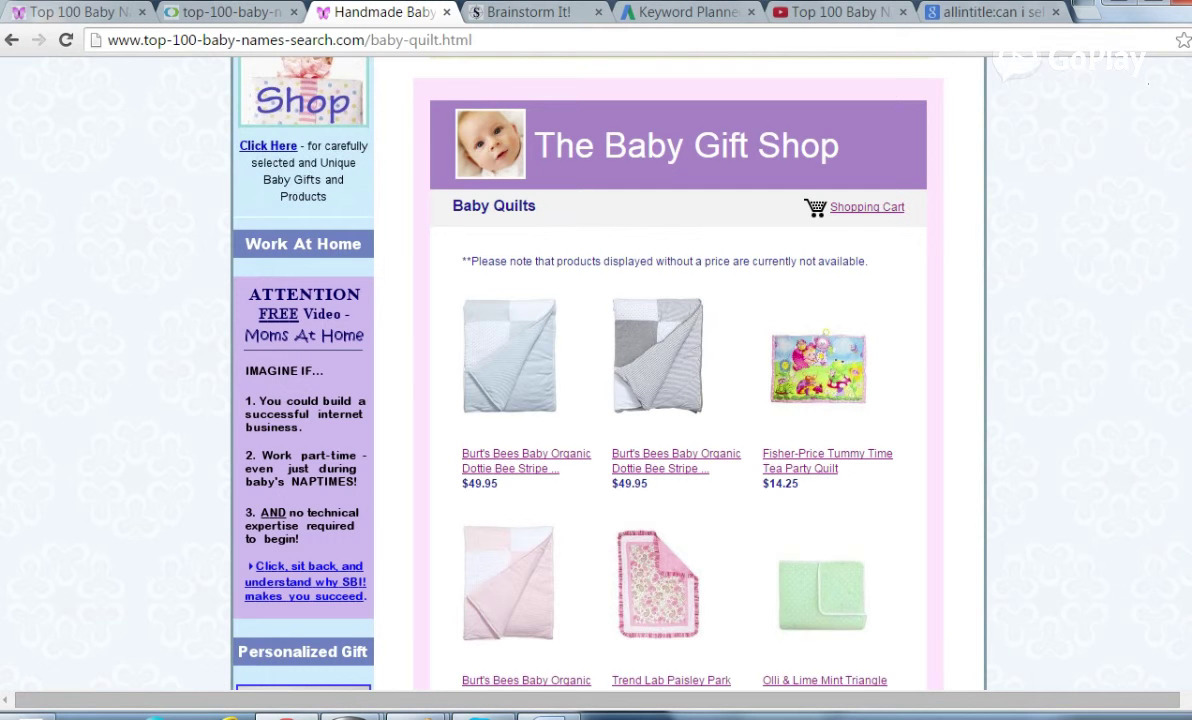
scroll(596, 380, "down", 2)
scroll(596, 380, "up", 2)
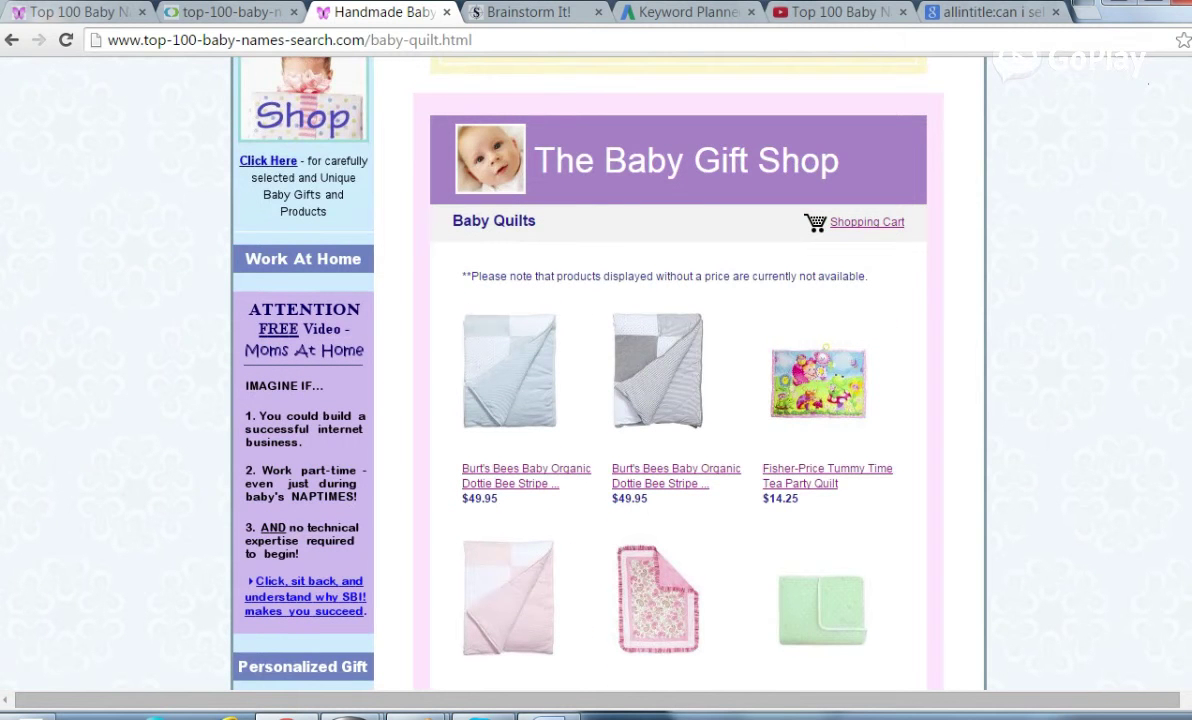
scroll(596, 380, "down", 4)
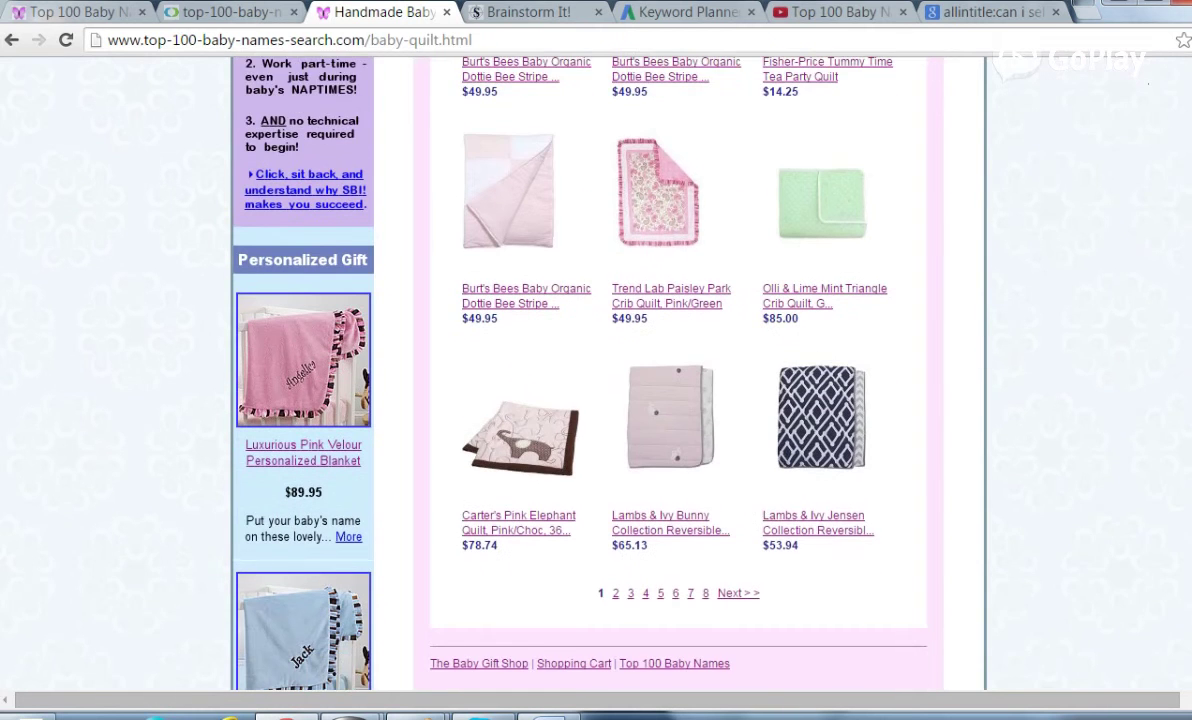
scroll(840, 433, "down", 1)
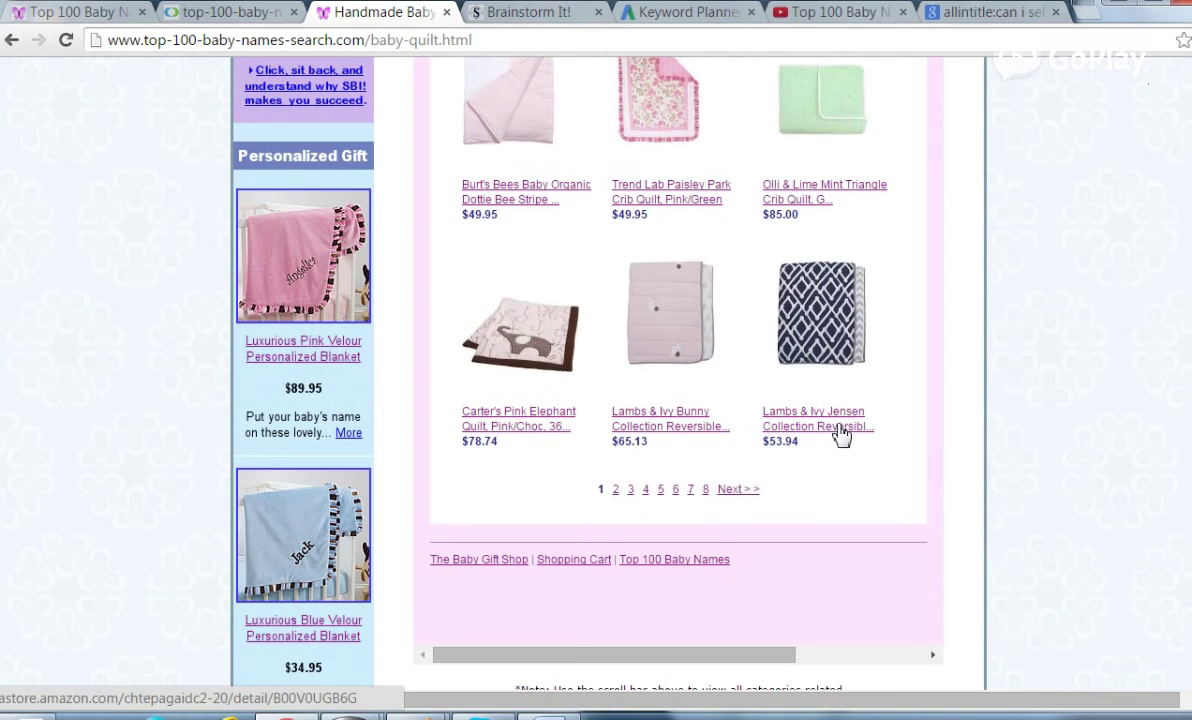
left_click(840, 426)
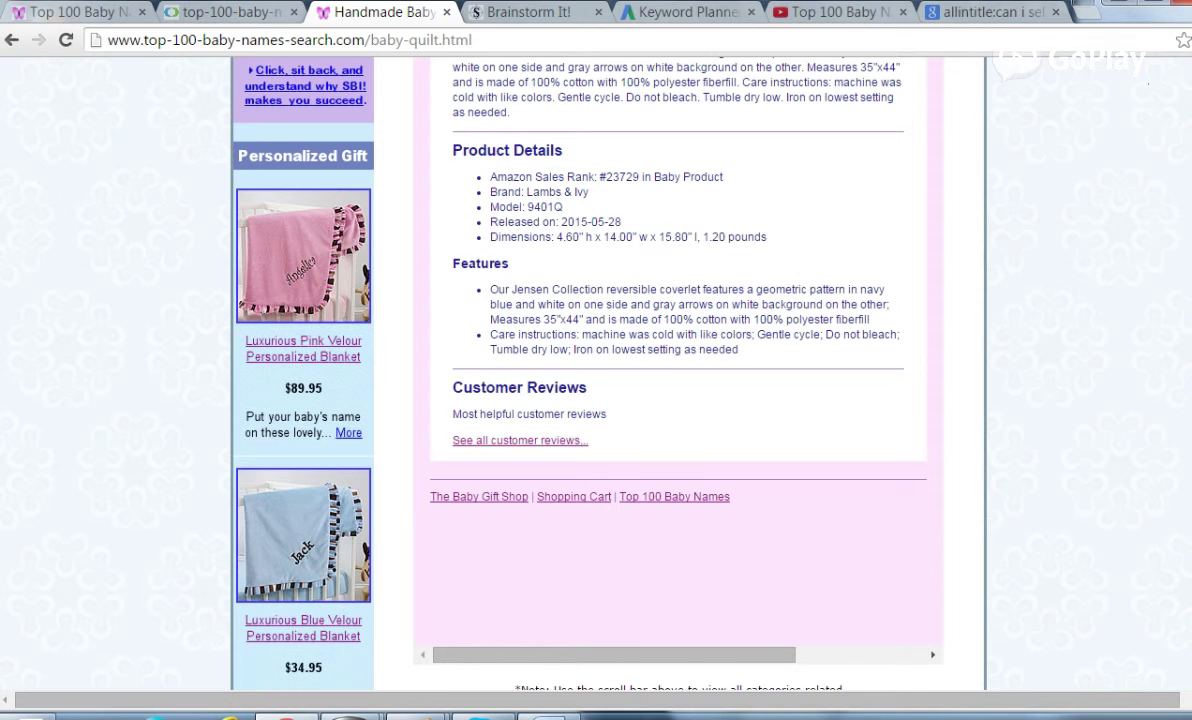
scroll(678, 370, "up", 5)
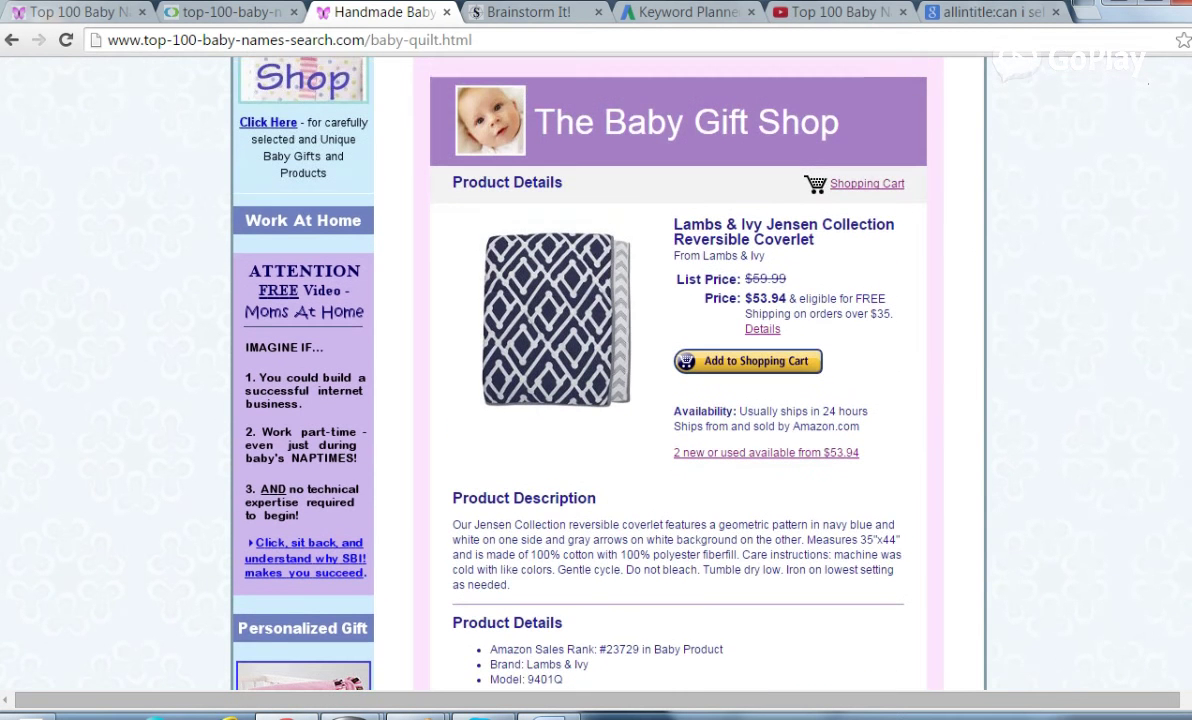
Step: Add the $53.94 Lambs & Ivy Jensen coverlet to the Amazon cart, then return to the gift shop
left_click(735, 365)
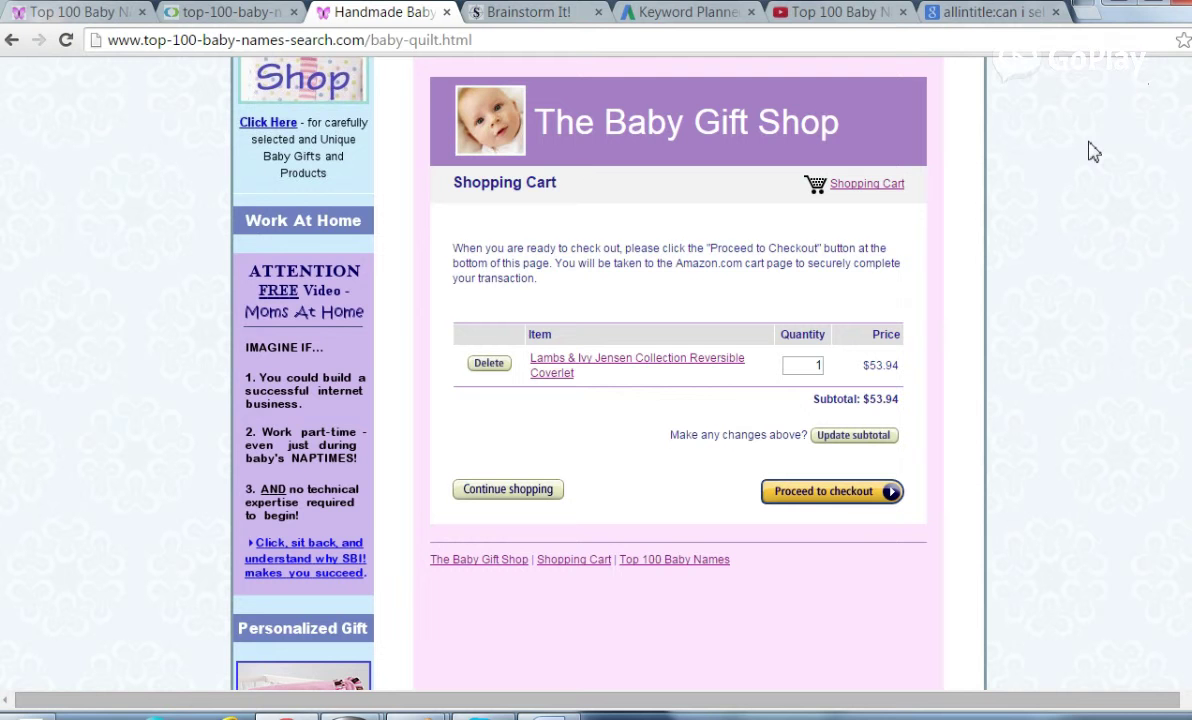
left_click(819, 501)
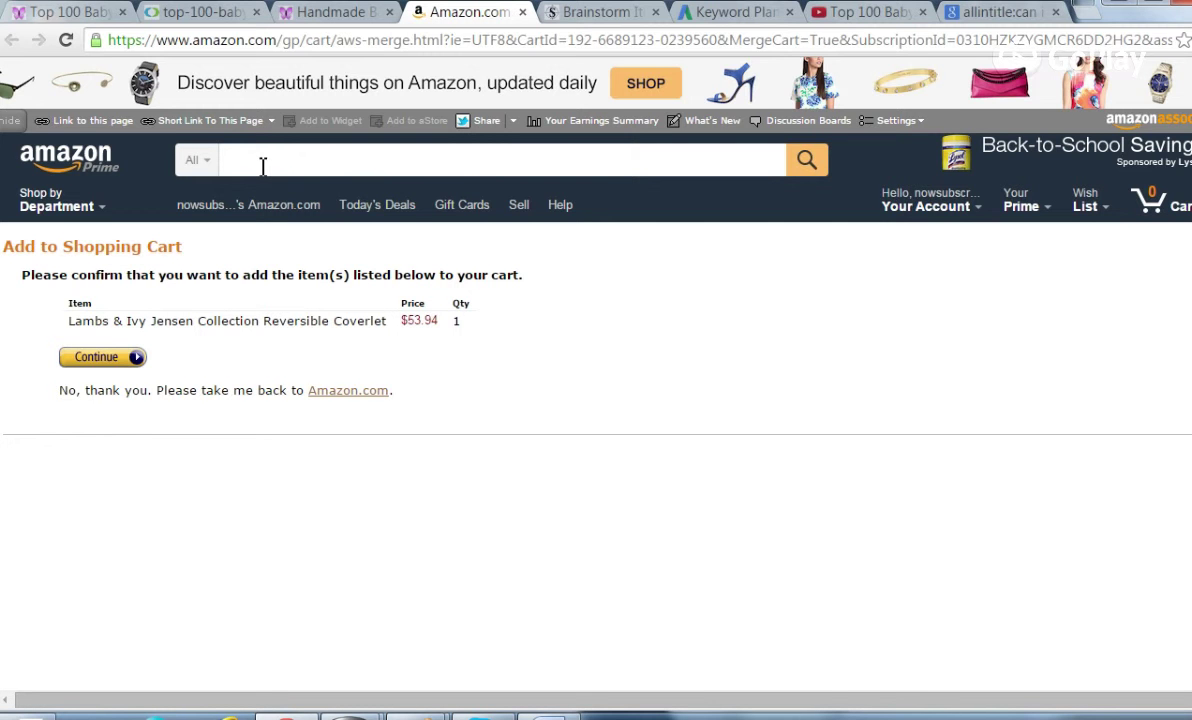
left_click(336, 13)
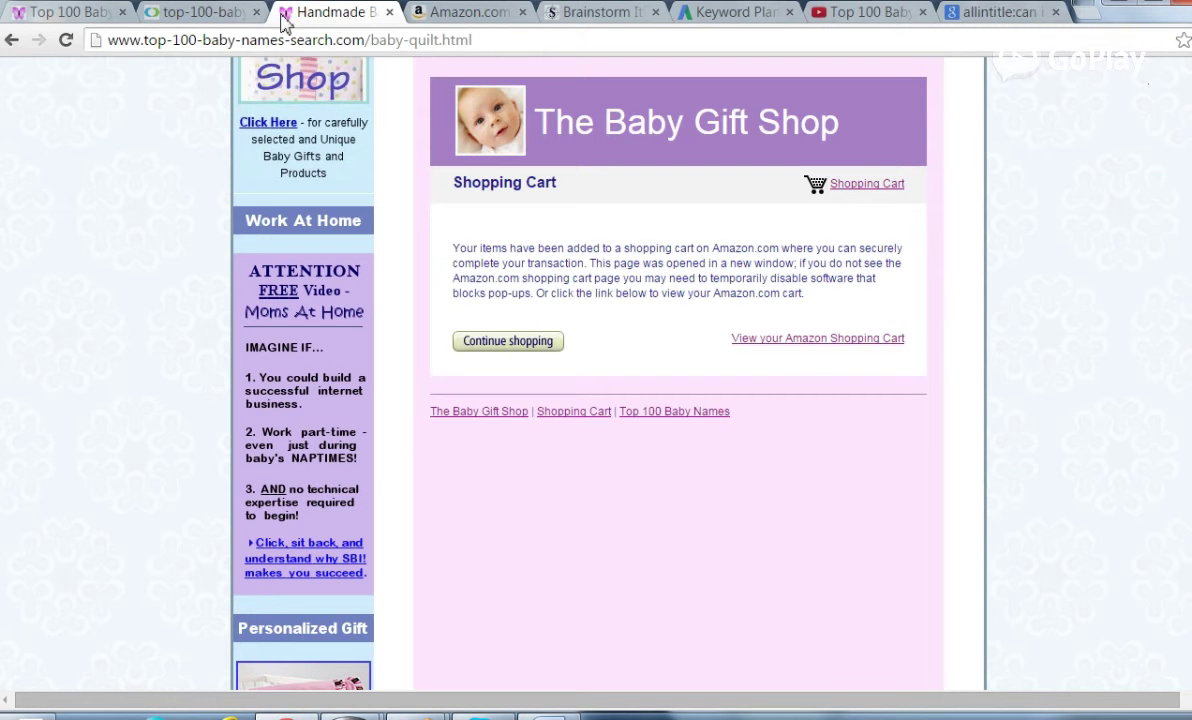
Step: Check the Compete unique-visitor chart (113,328 in Jun 2015), then show the Brainstorm It! keyword list
left_click(220, 13)
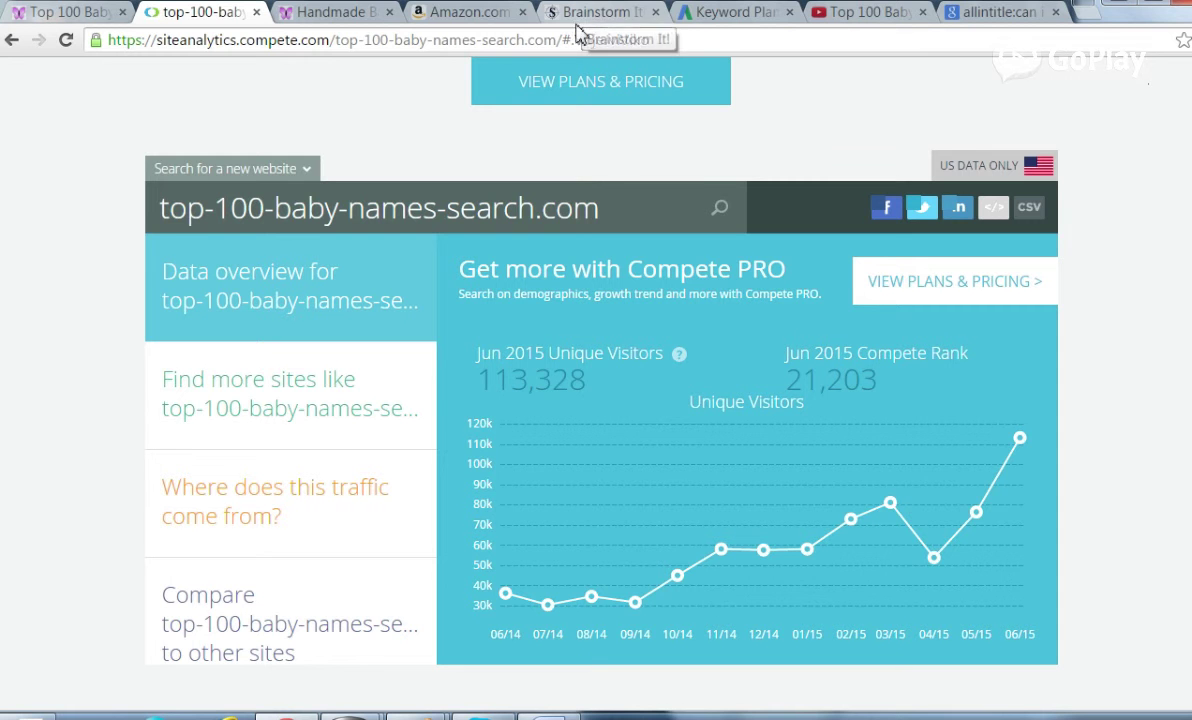
mouse_move(1028, 445)
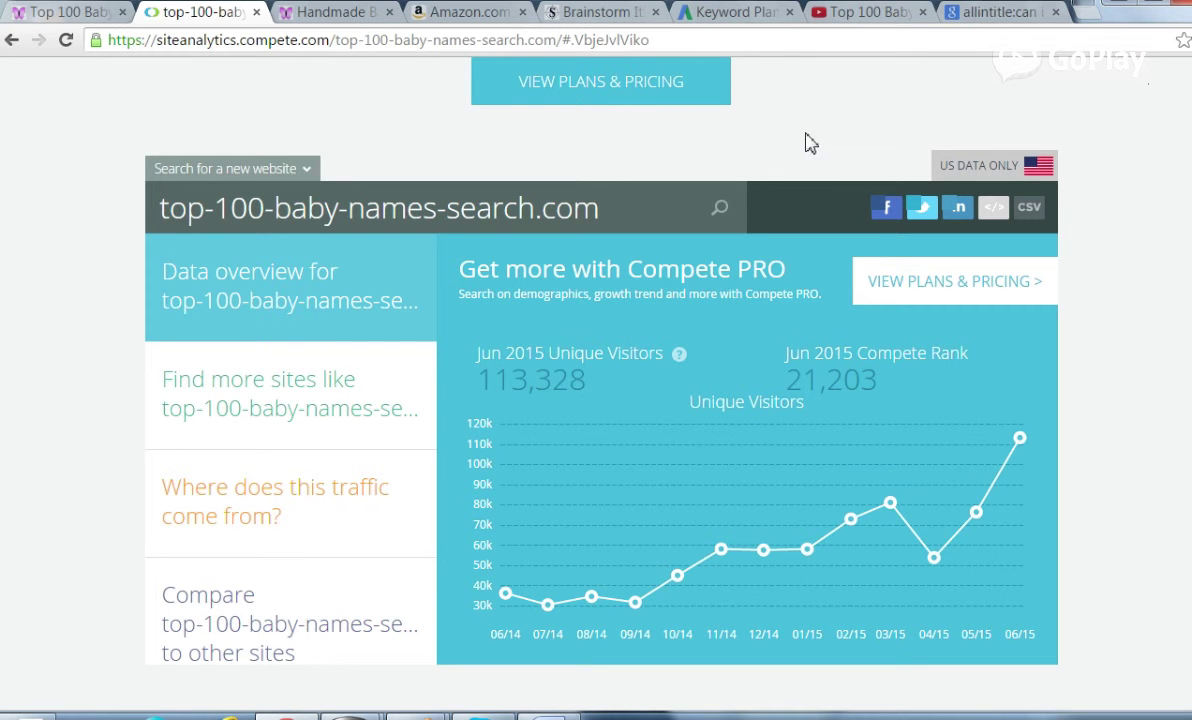
left_click(576, 18)
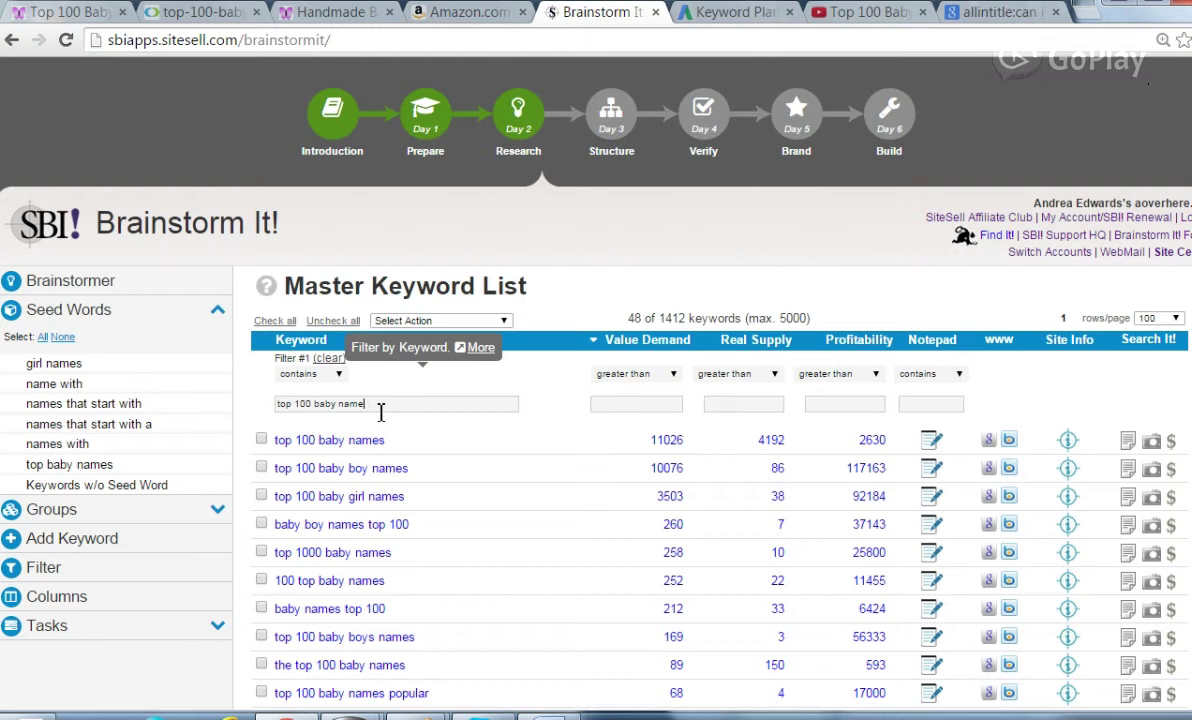
Step: Filter the Master Keyword List by 'mexica' to show the 3 Mexican keywords
key("BackSpace")
key("BackSpace")
key("BackSpace")
key("BackSpace")
key("BackSpace")
key("BackSpace")
key("BackSpace")
key("BackSpace")
key("BackSpace")
key("BackSpace")
key("BackSpace")
key("BackSpace")
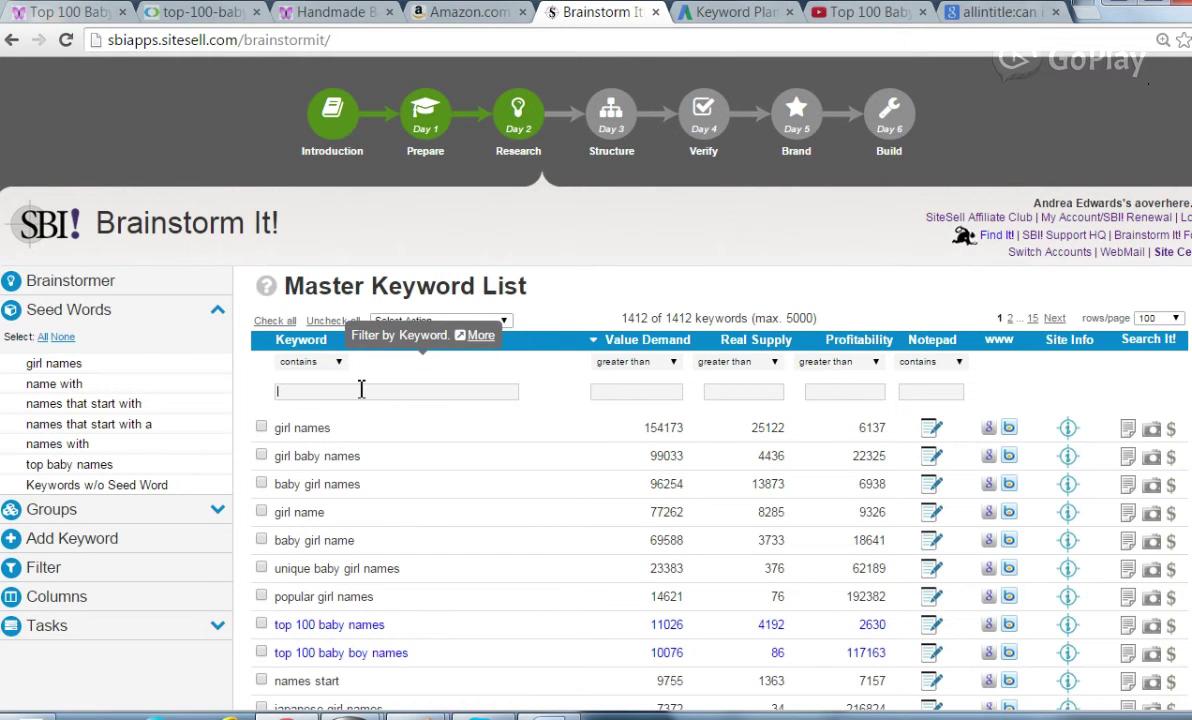
type("mexican")
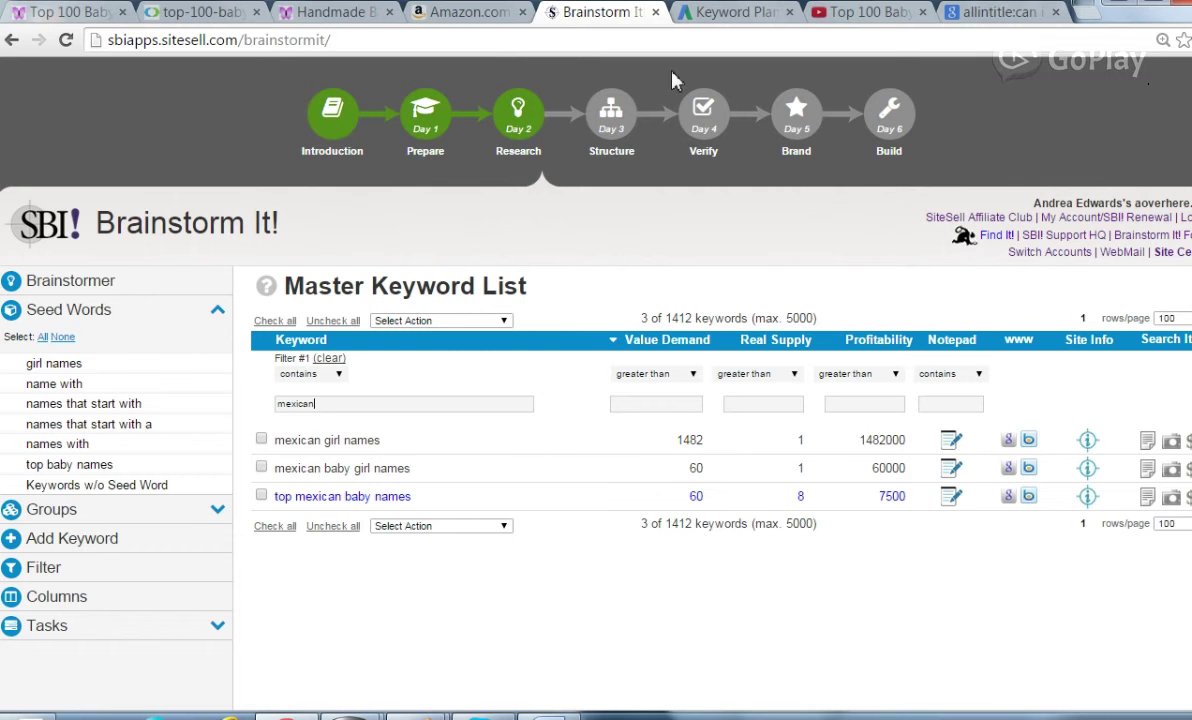
left_click(757, 14)
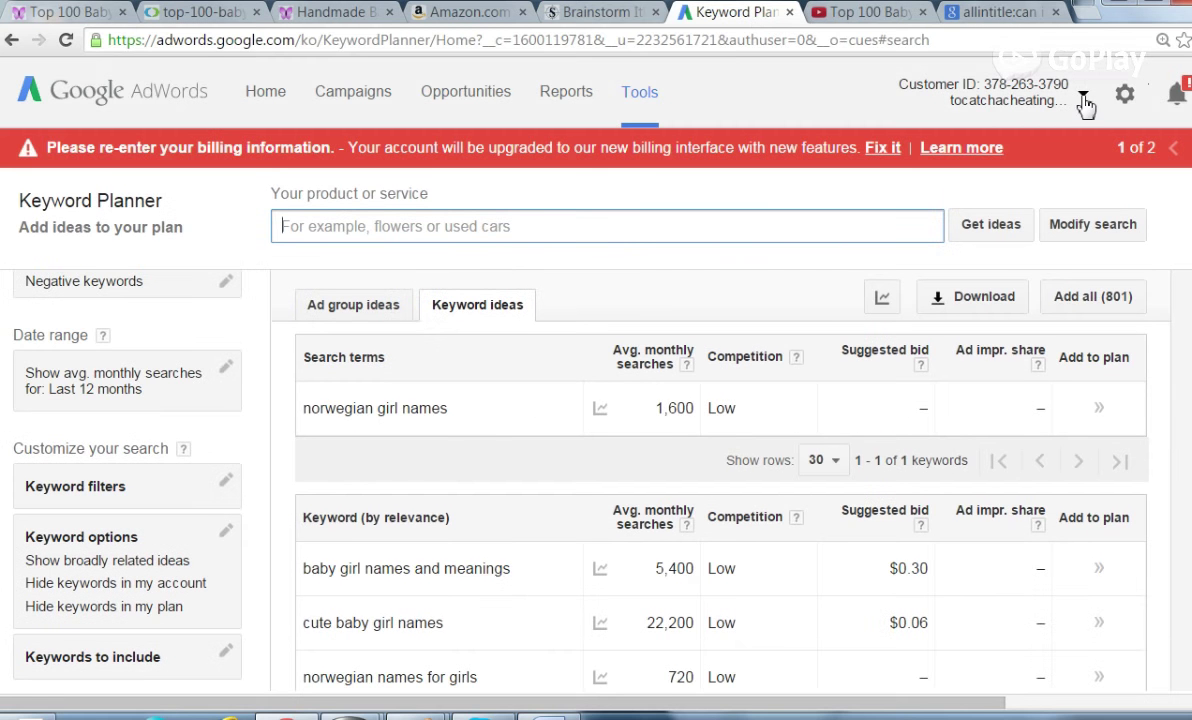
Step: Sign back in to Google AdWords with the saved account
left_click(1086, 97)
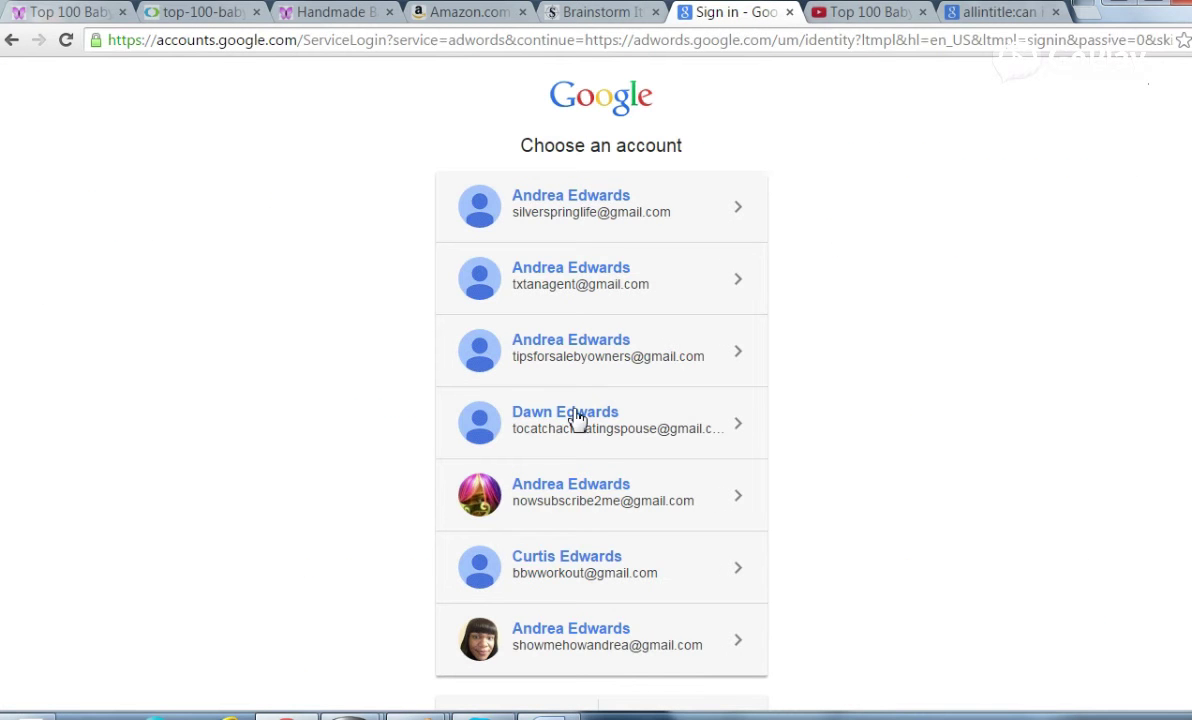
left_click(550, 395)
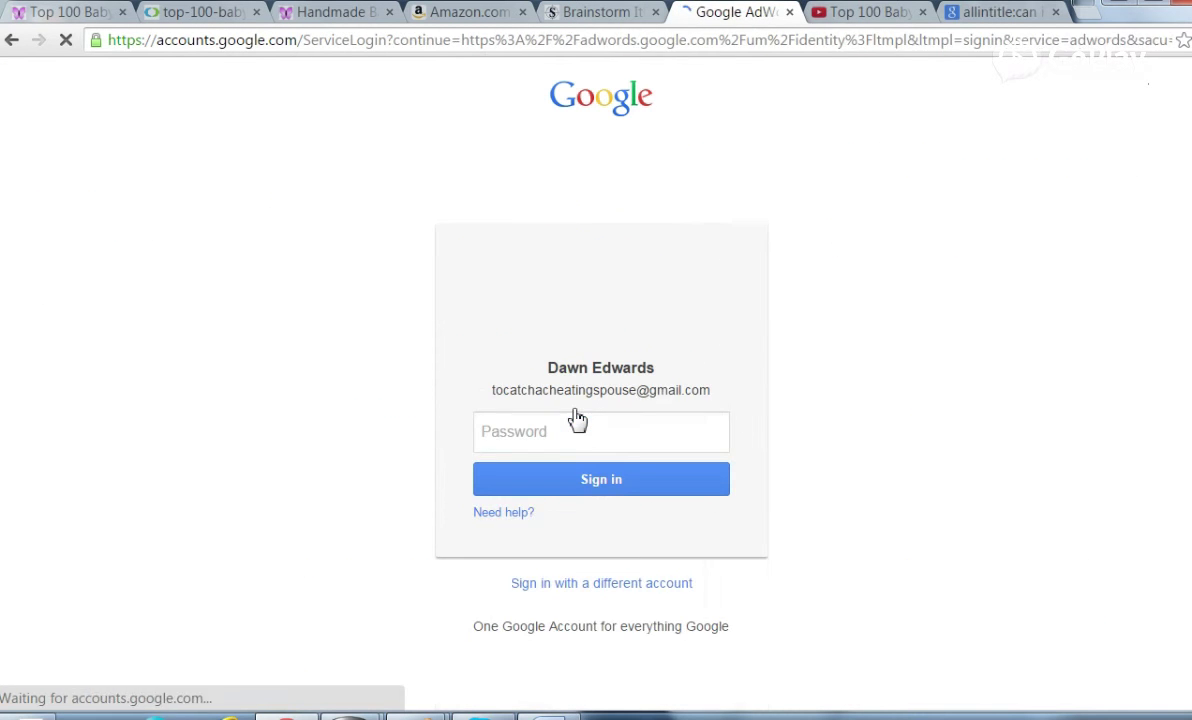
left_click(605, 497)
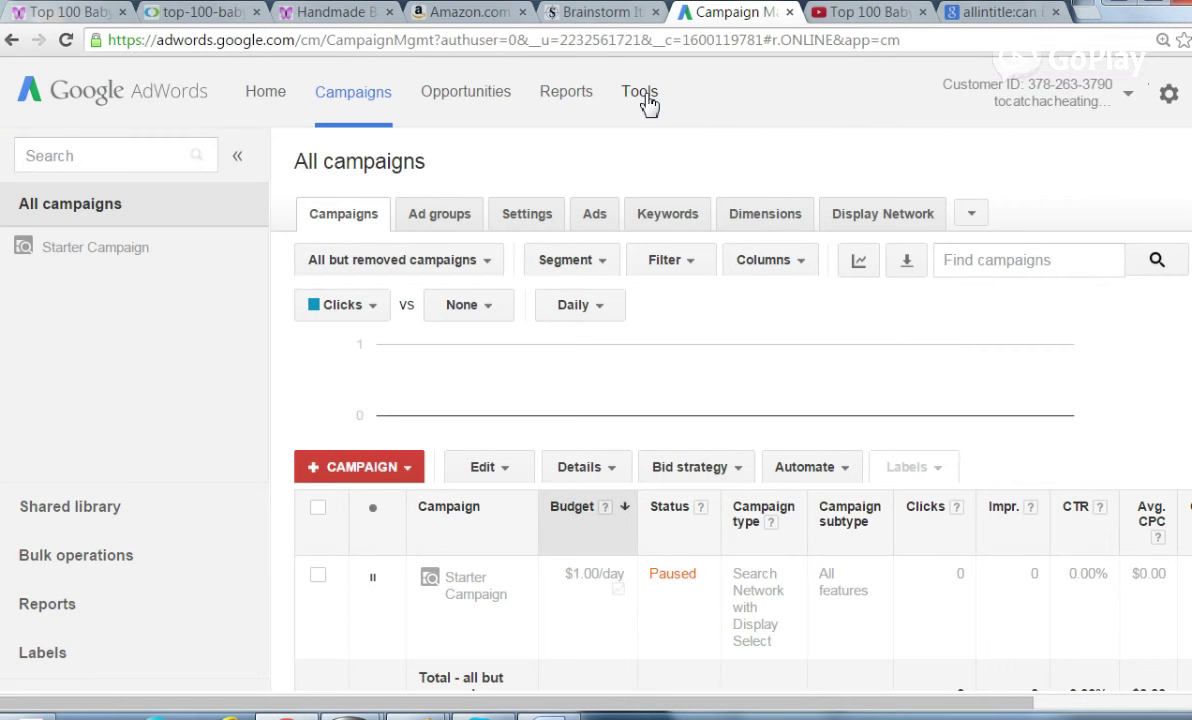
Step: Open Keyword Planner's form for finding new keywords by phrase, website or category
left_click(646, 98)
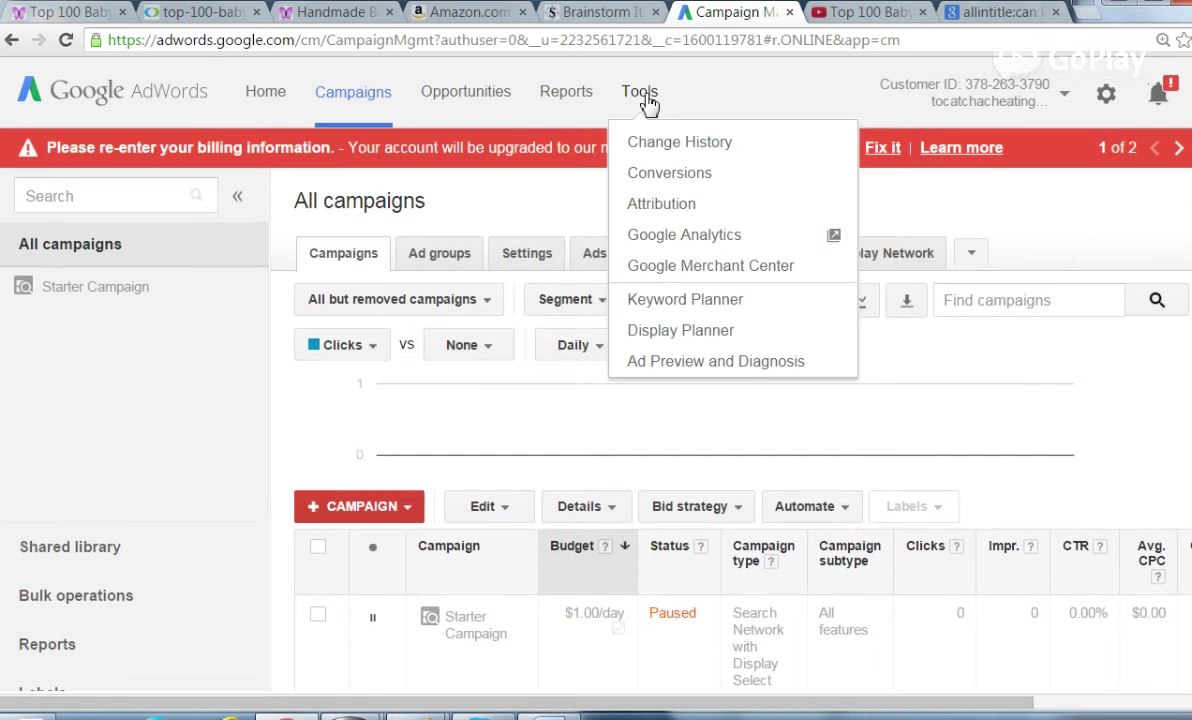
left_click(684, 300)
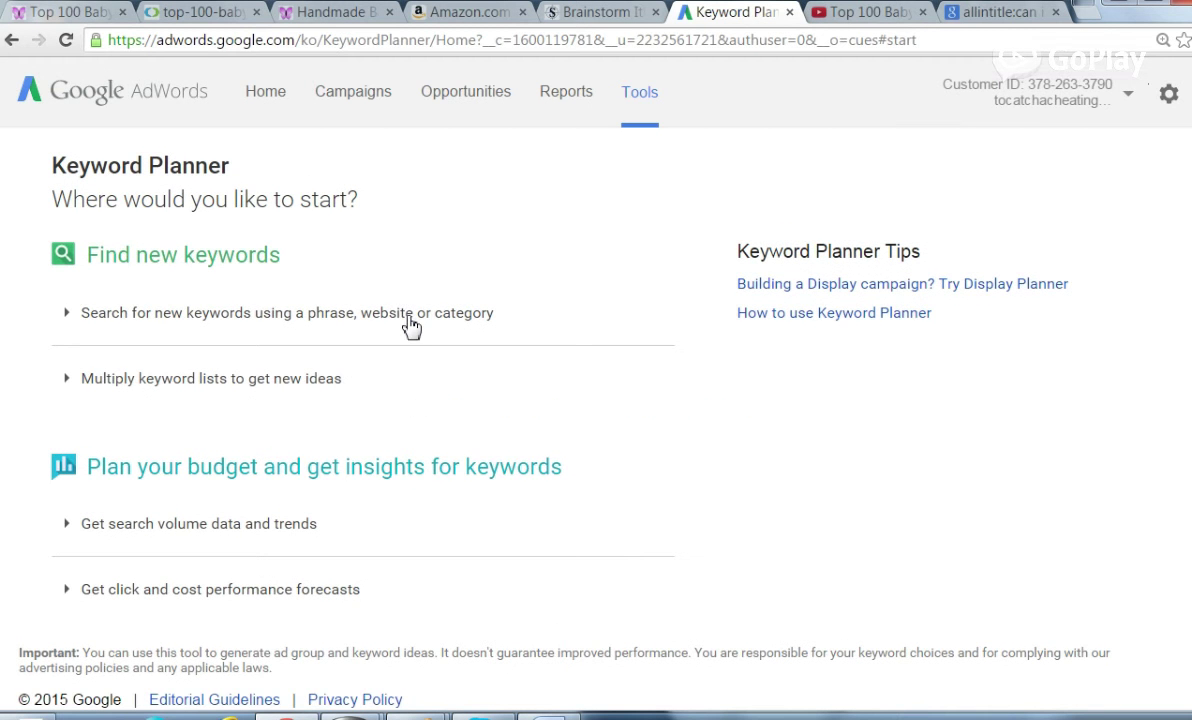
left_click(411, 326)
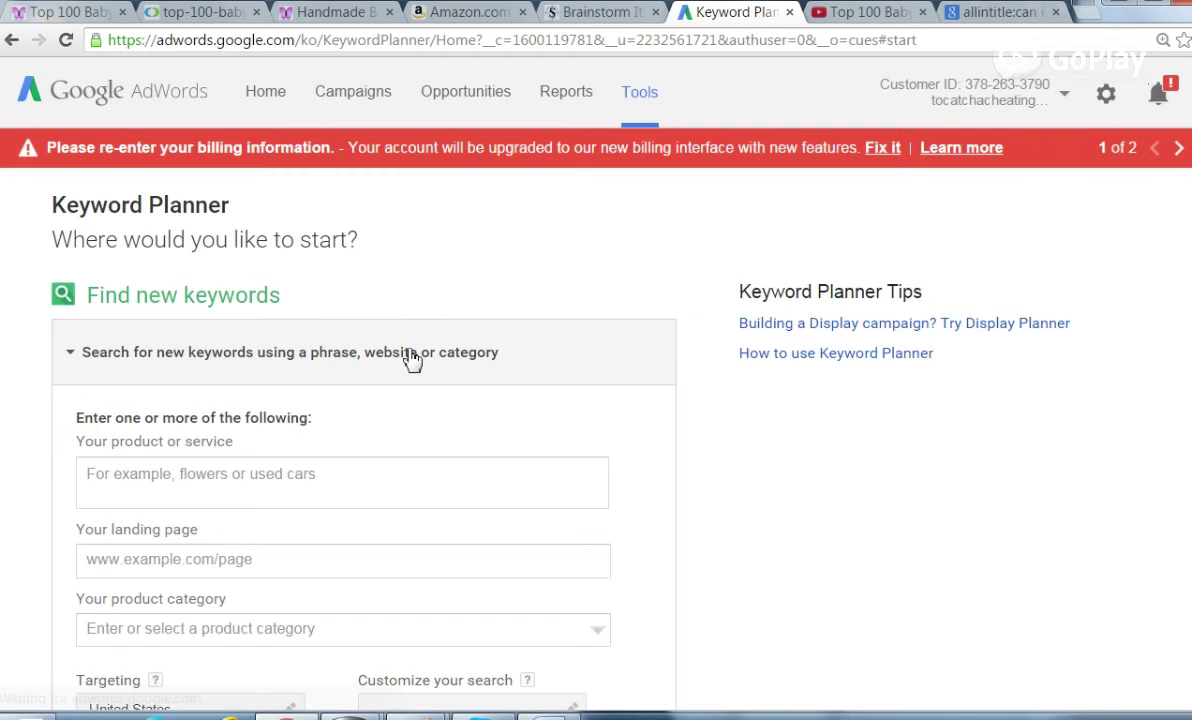
Step: Get Keyword Planner ideas for the seed phrase 'mexican baby girl names'
left_click(345, 483)
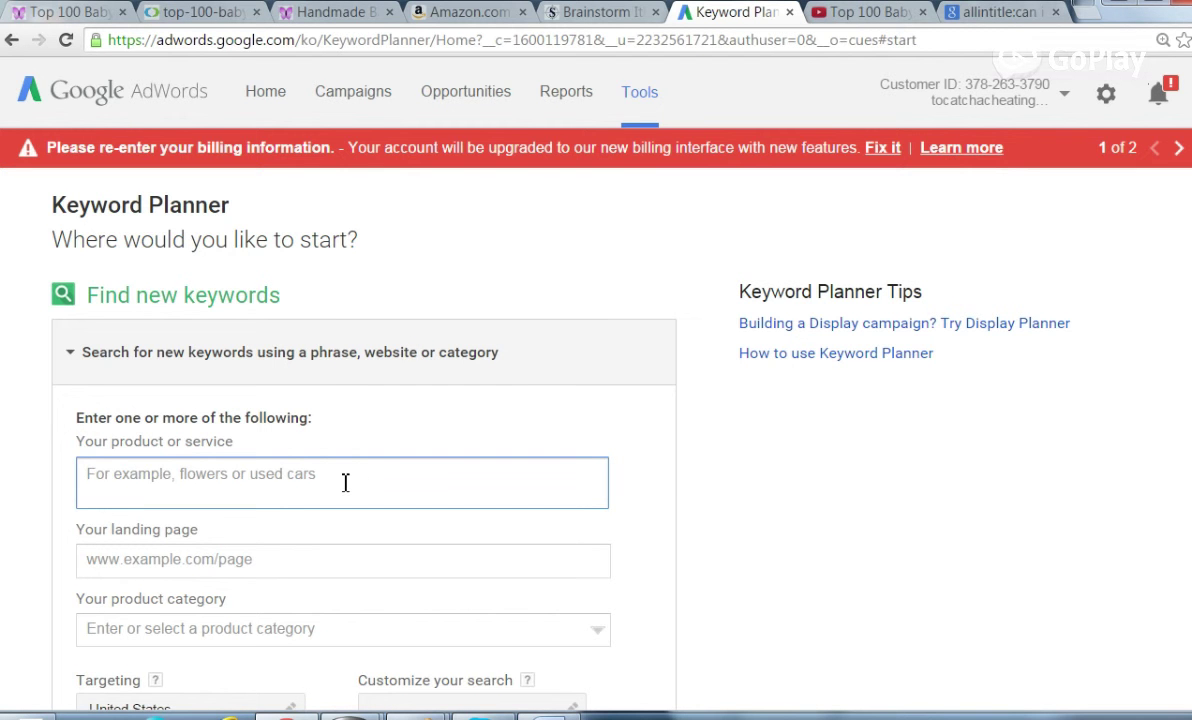
type("me")
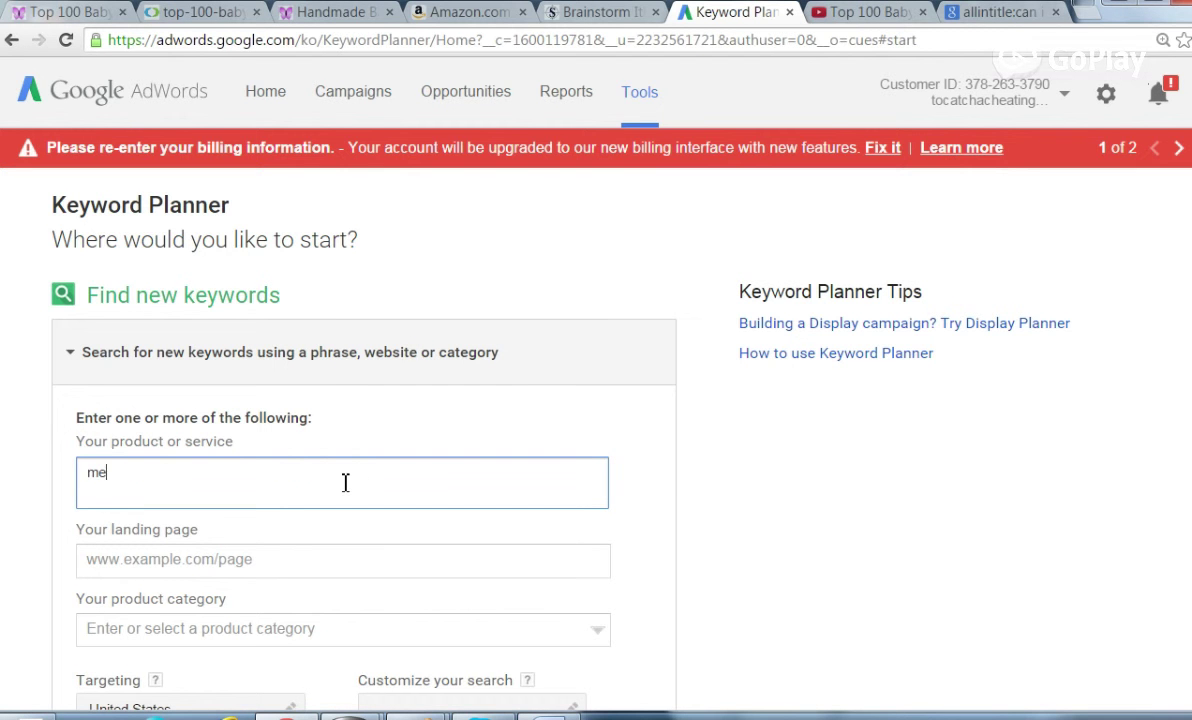
type("xican baby gi")
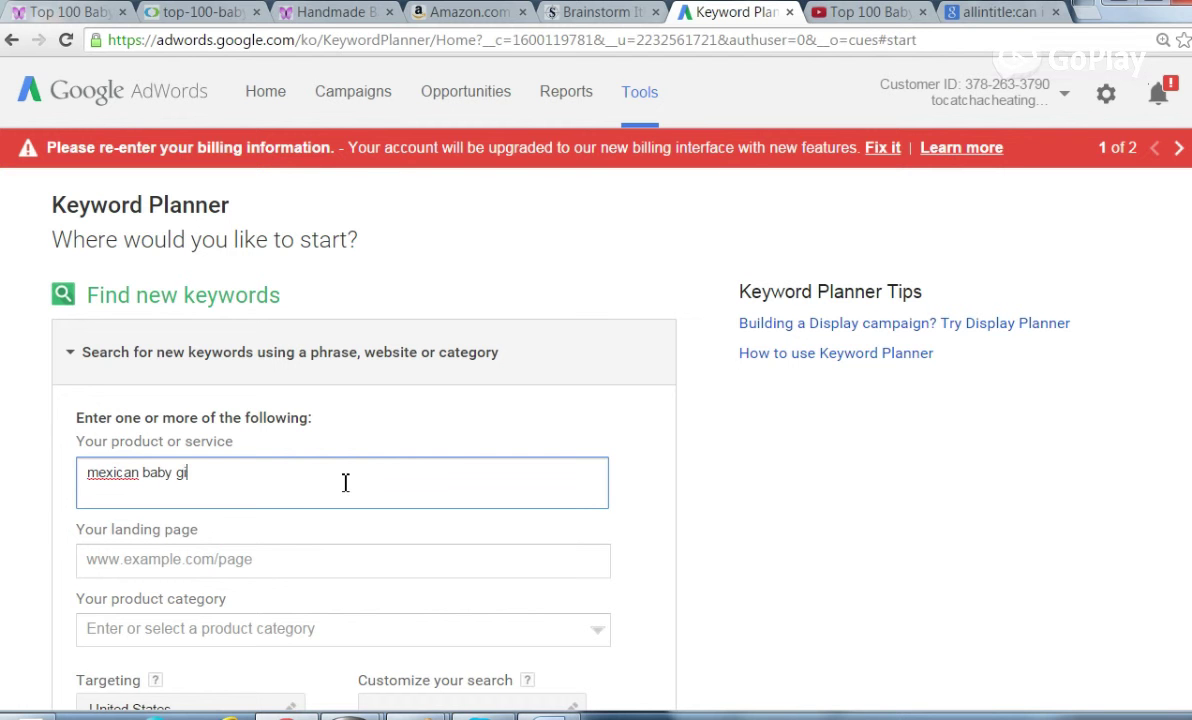
type("rl names")
scroll(364, 420, "down", 4)
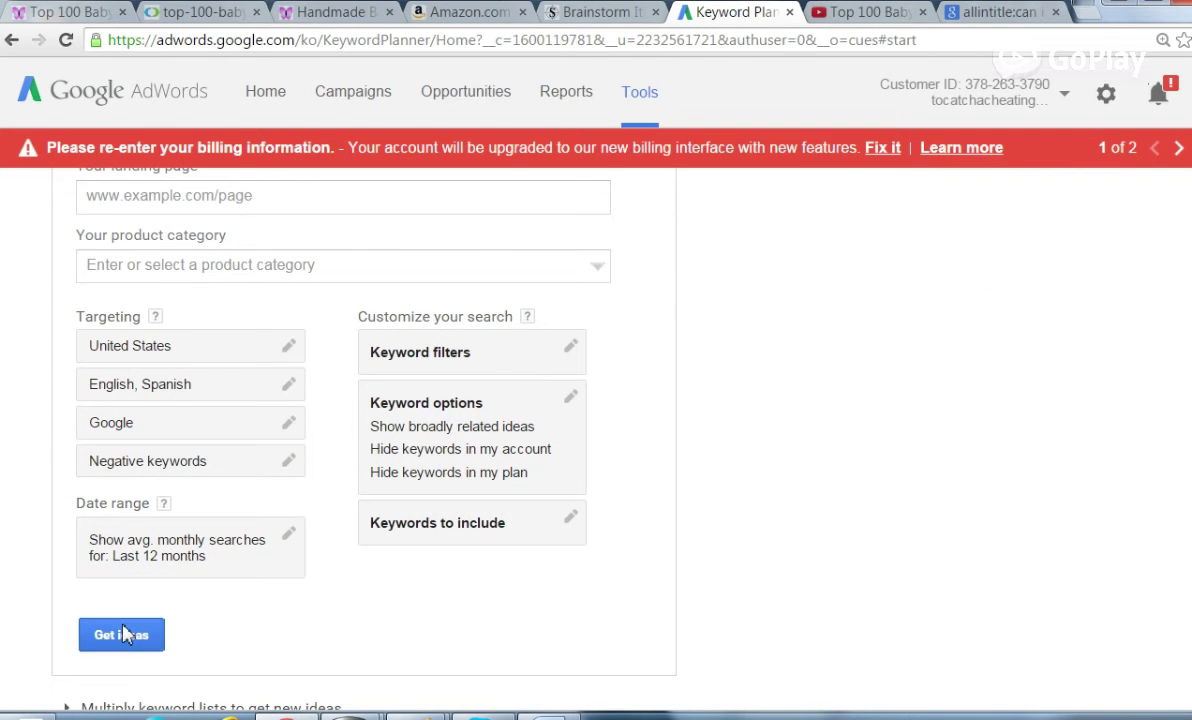
left_click(124, 635)
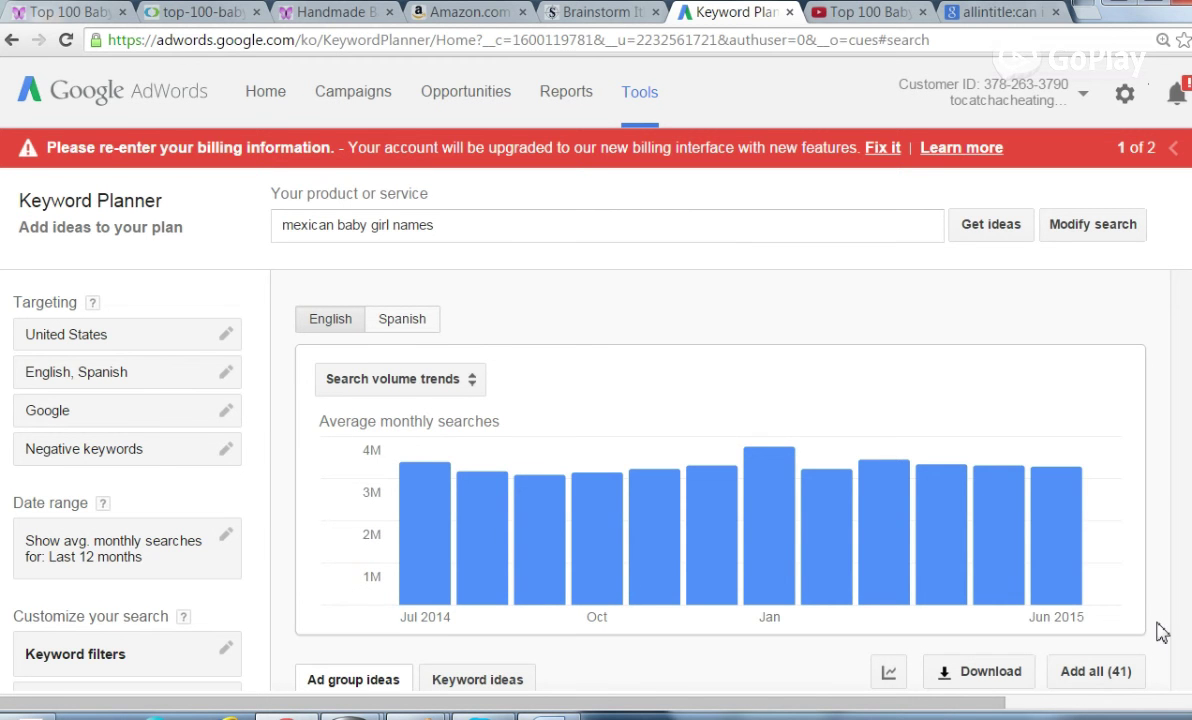
scroll(1160, 632, "down", 3)
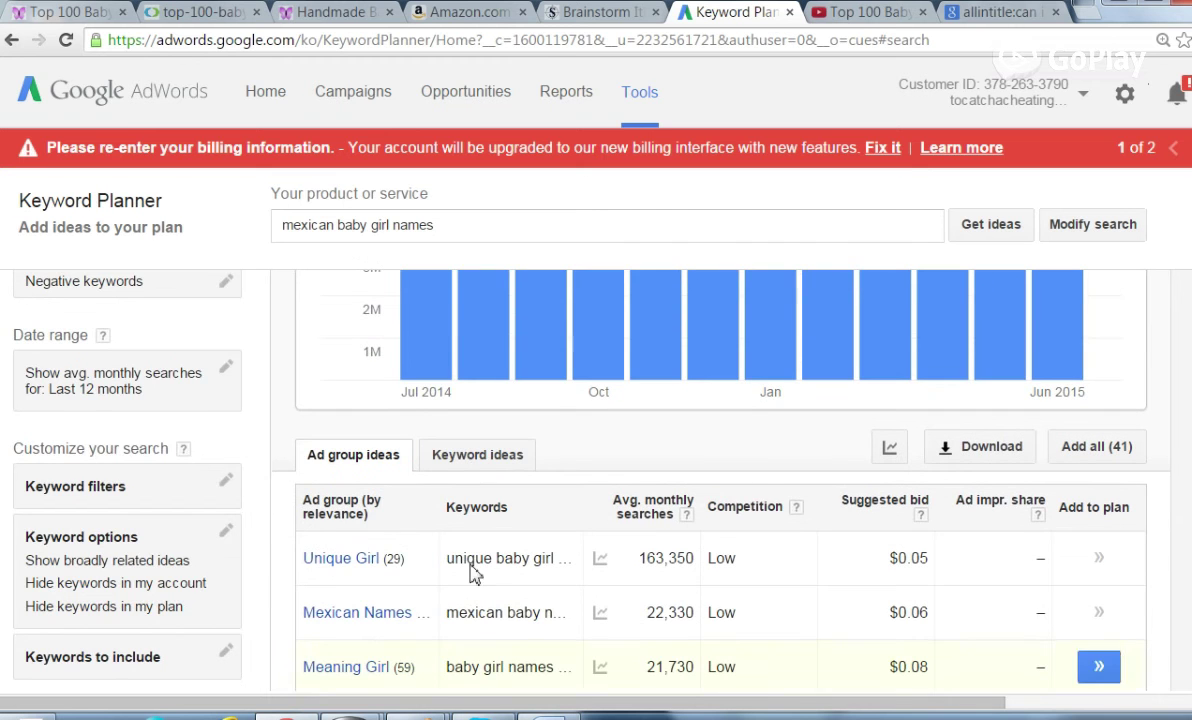
Step: Confirm 'mexican baby girl names' gets 1,300 monthly searches and view its trend, then return to Brainstorm It
left_click(490, 462)
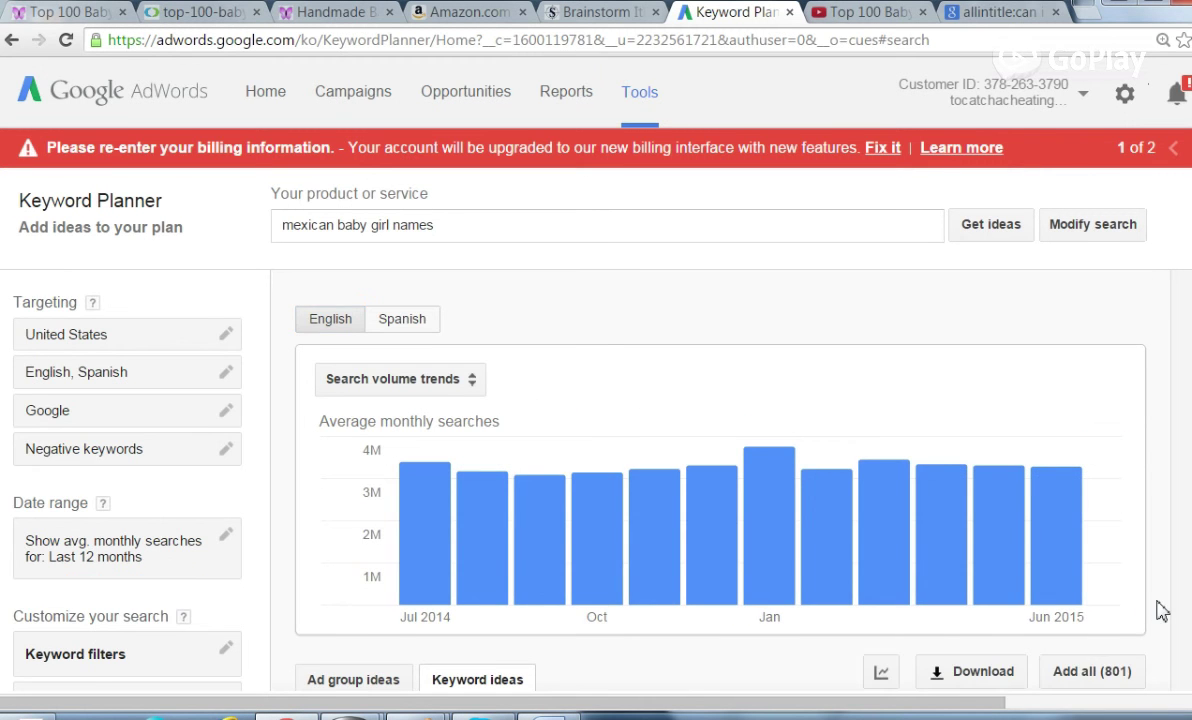
scroll(1160, 610, "down", 2)
scroll(1160, 610, "down", 1)
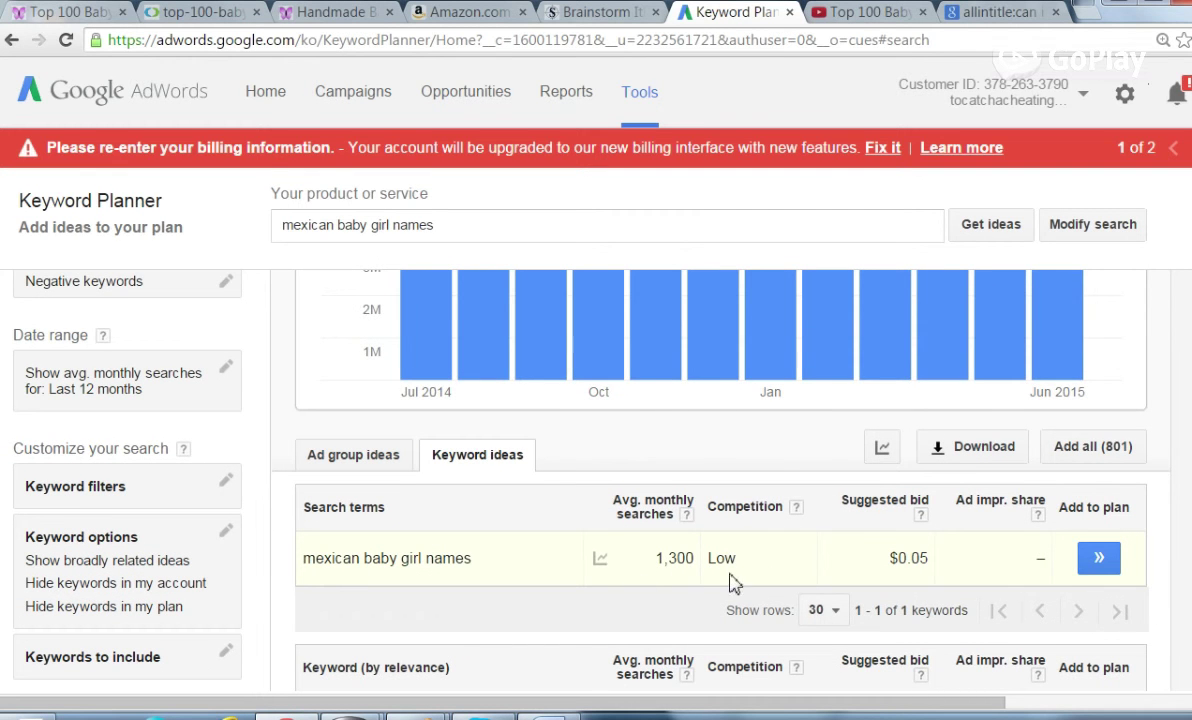
mouse_move(598, 560)
left_click(581, 18)
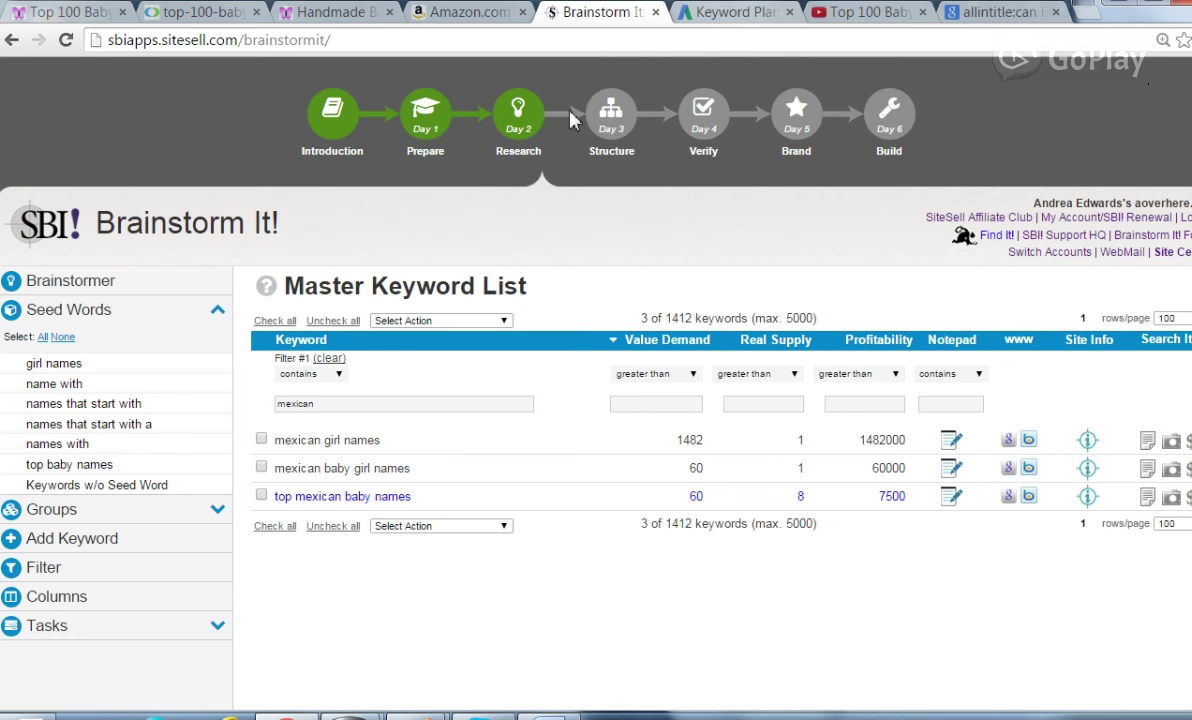
Step: Remove the 'mexican' filter and sort all 1412 keywords by lowest Real Supply
key("BackSpace")
key("BackSpace")
key("BackSpace")
key("BackSpace")
key("BackSpace")
key("BackSpace")
key("BackSpace")
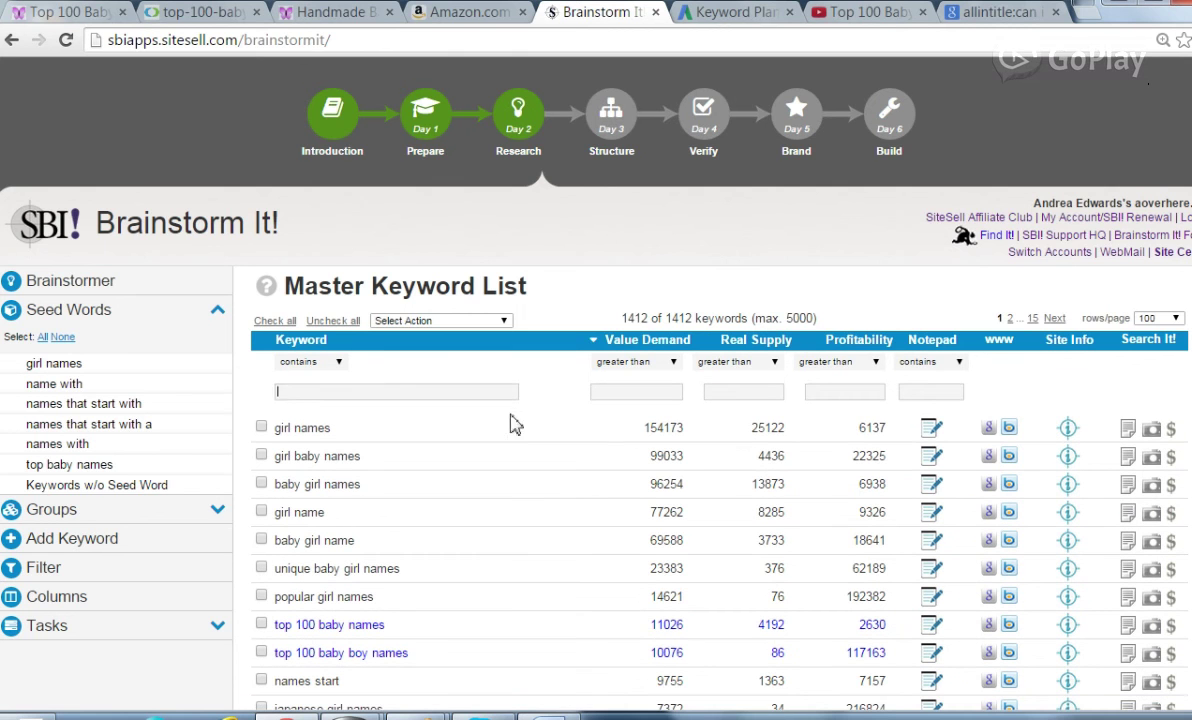
left_click(773, 345)
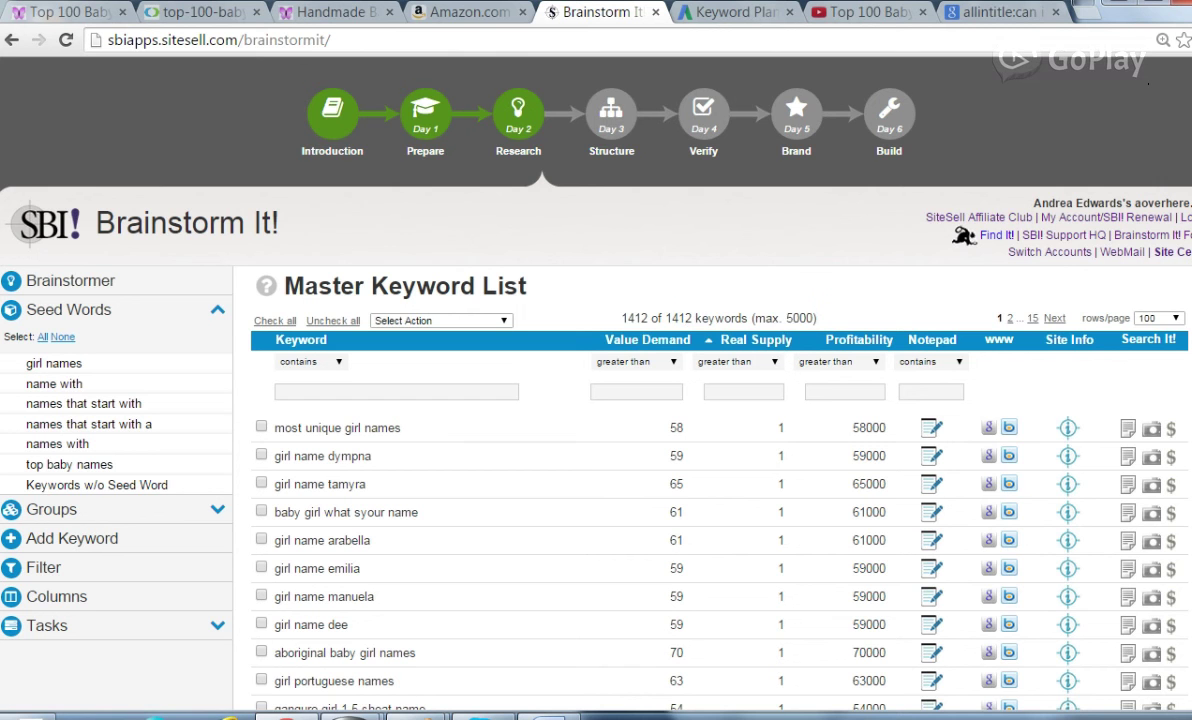
scroll(670, 480, "down", 3)
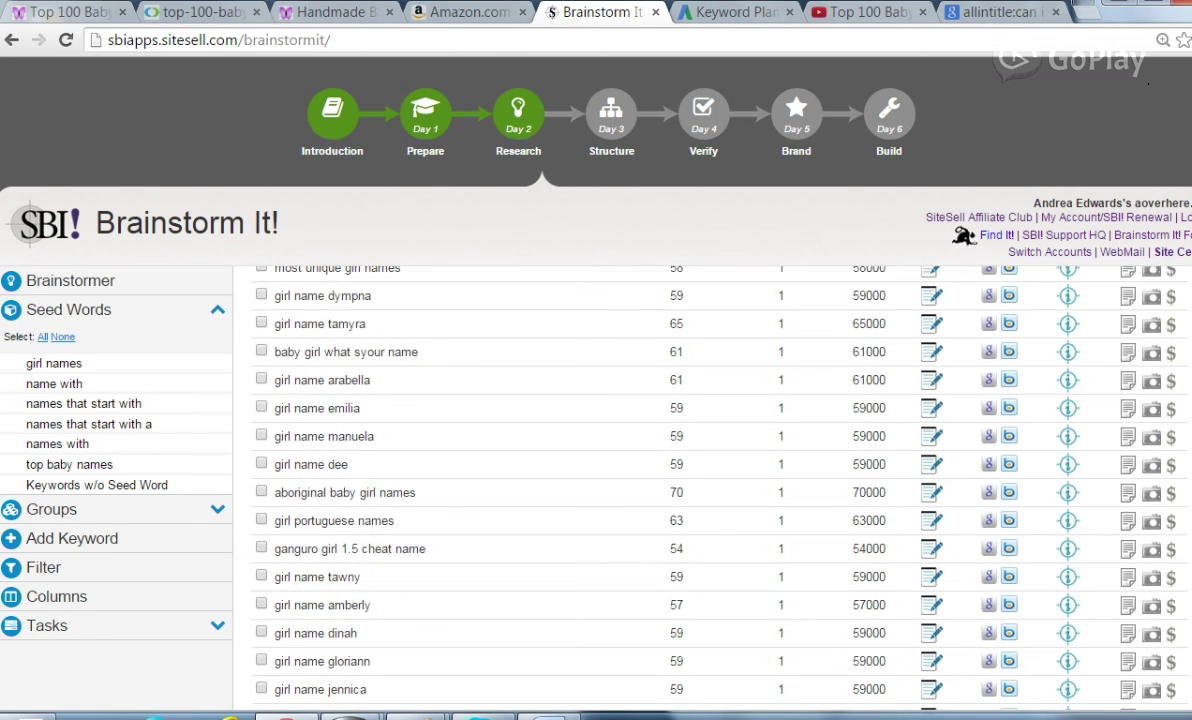
scroll(670, 480, "up", 3)
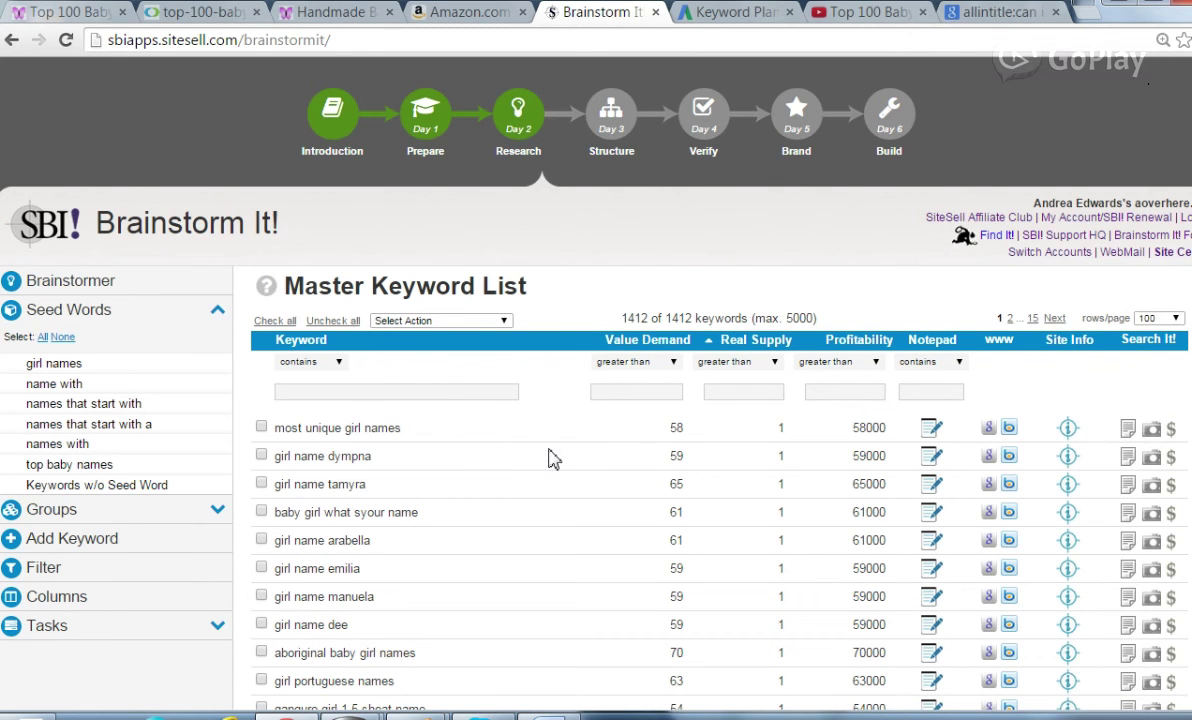
left_click(748, 16)
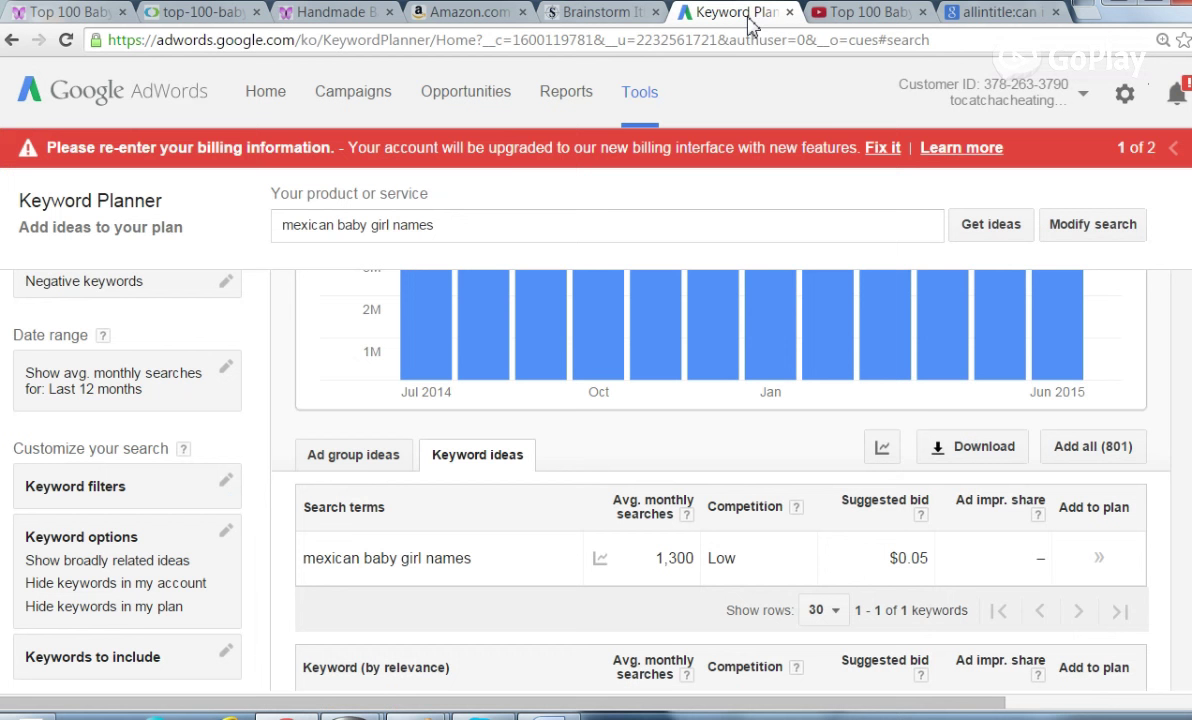
Step: Change the seed phrase to 'most unique girl names' and fetch new keyword ideas
left_click(371, 225)
key("BackSpace")
key("BackSpace")
key("BackSpace")
key("BackSpace")
key("BackSpace")
key("BackSpace")
key("BackSpace")
key("BackSpace")
key("BackSpace")
key("BackSpace")
key("BackSpace")
key("BackSpace")
key("BackSpace")
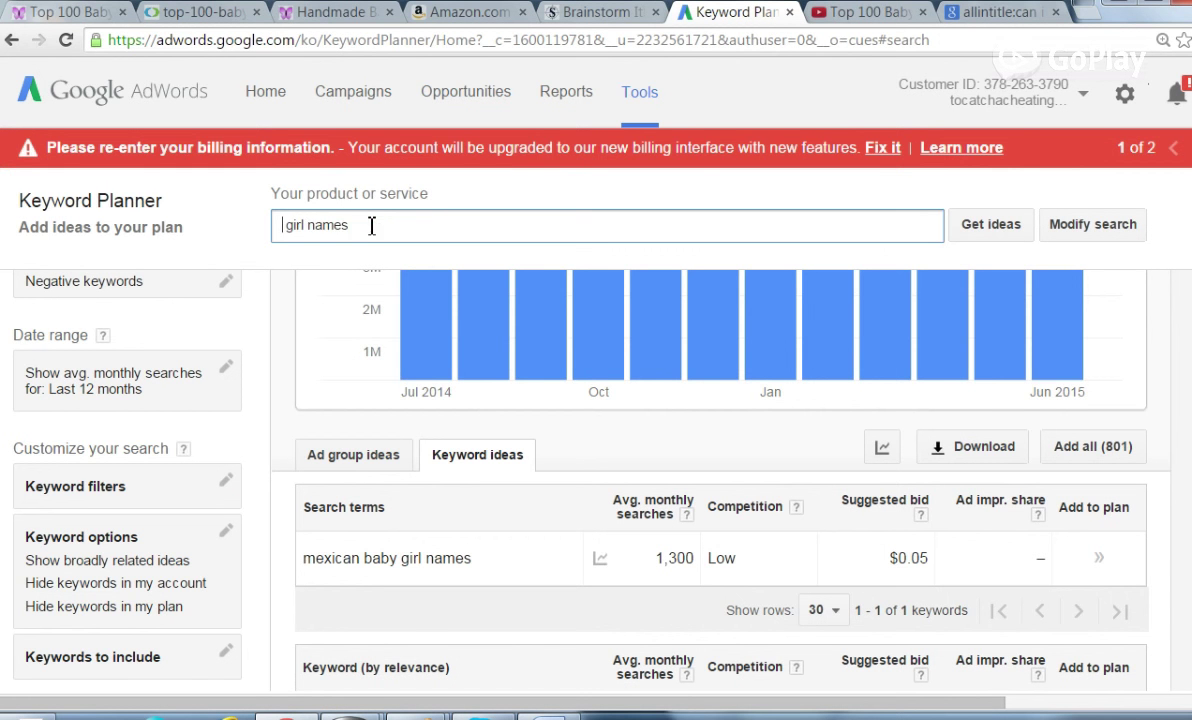
type("most unique")
left_click(977, 230)
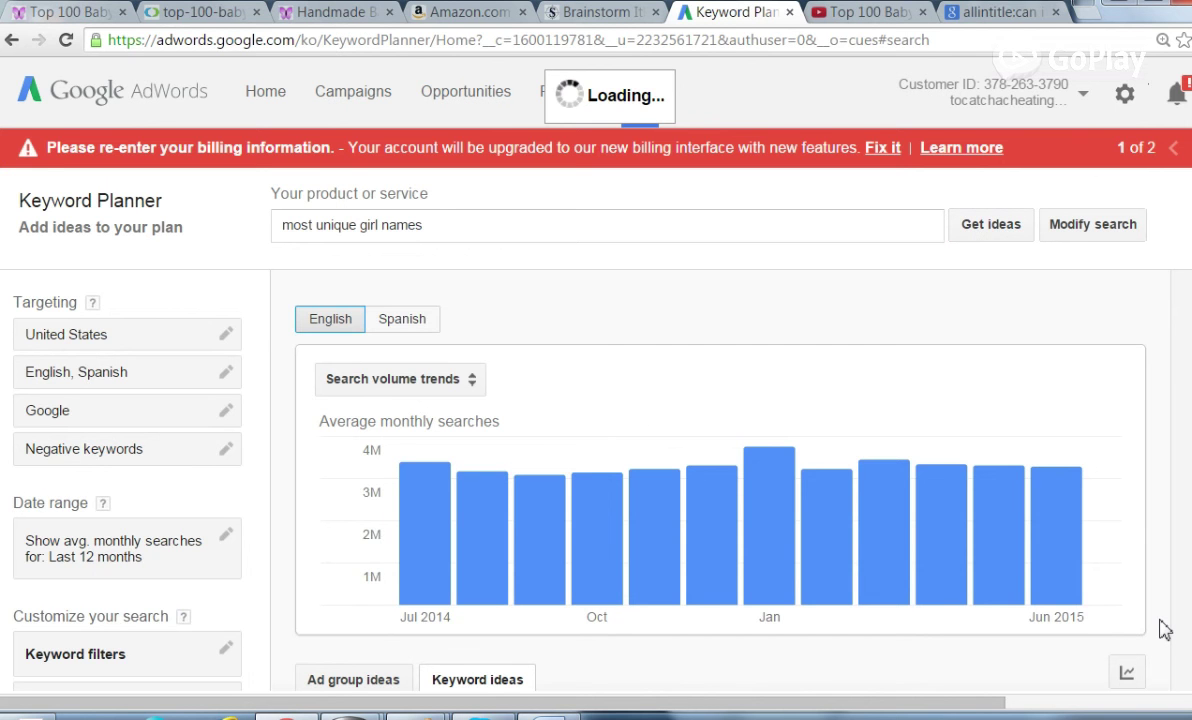
scroll(1160, 630, "down", 1)
scroll(1160, 628, "down", 3)
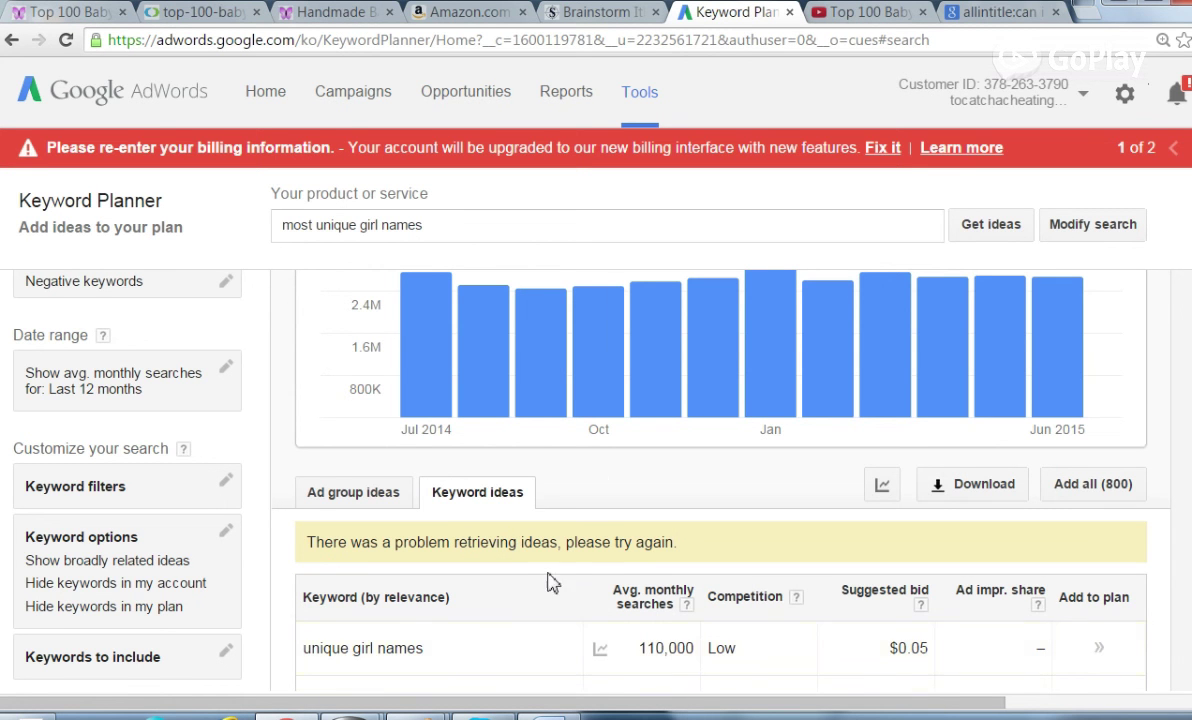
Step: Browse the ad groups, then find 'most unique girl names' at 590 monthly searches in Keyword ideas
left_click(362, 497)
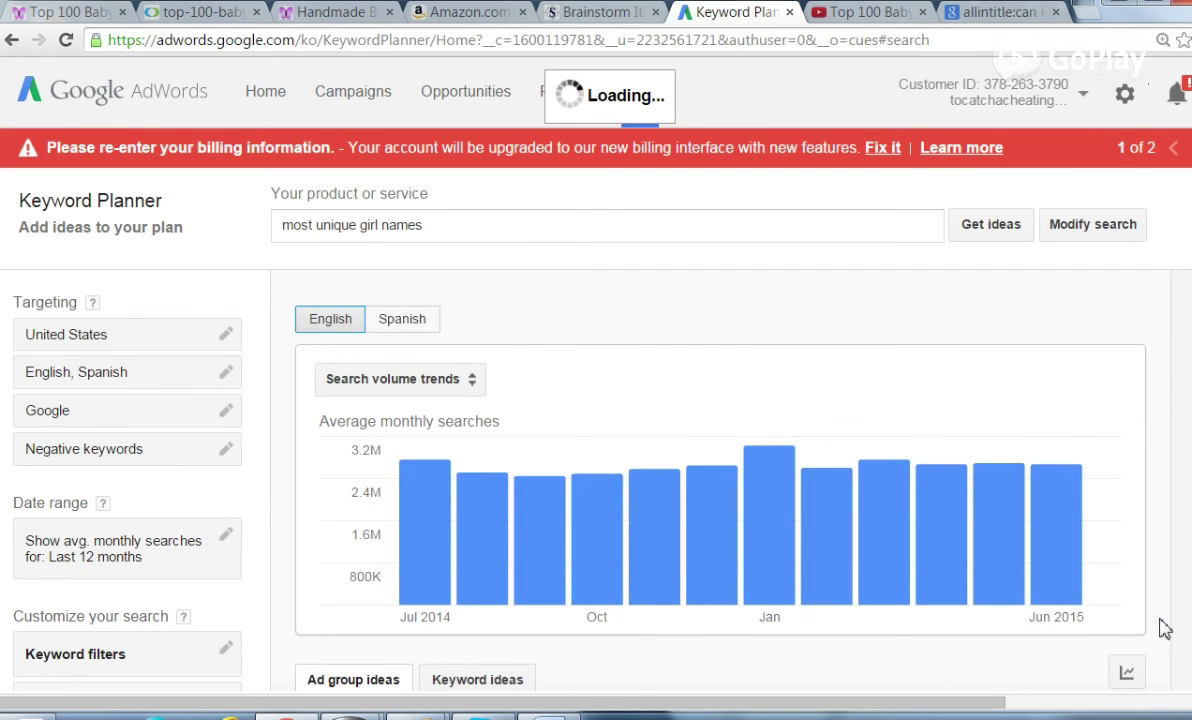
scroll(1165, 628, "down", 3)
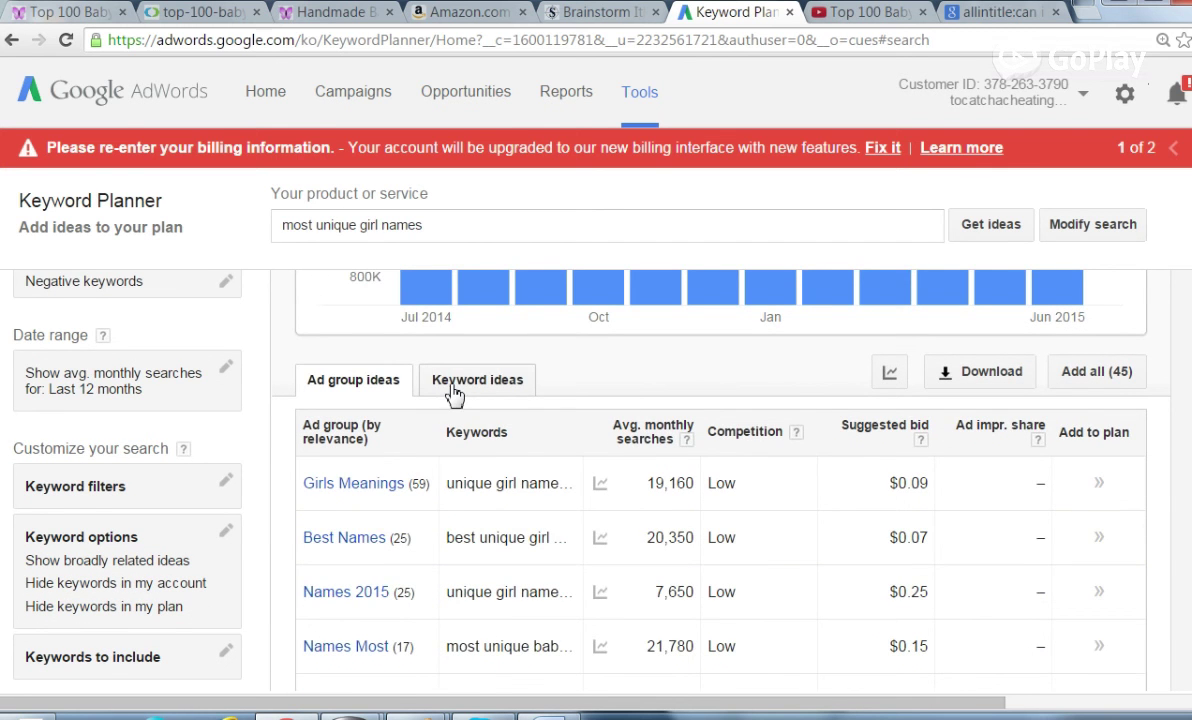
left_click(453, 390)
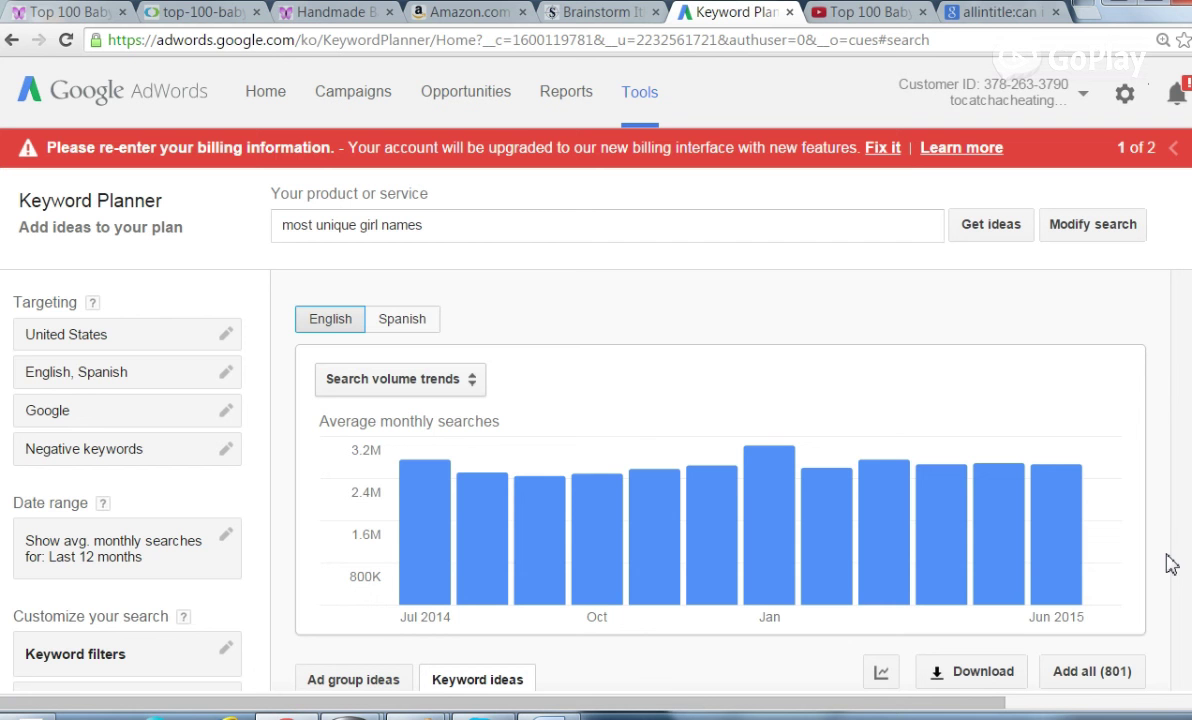
scroll(1168, 564, "down", 2)
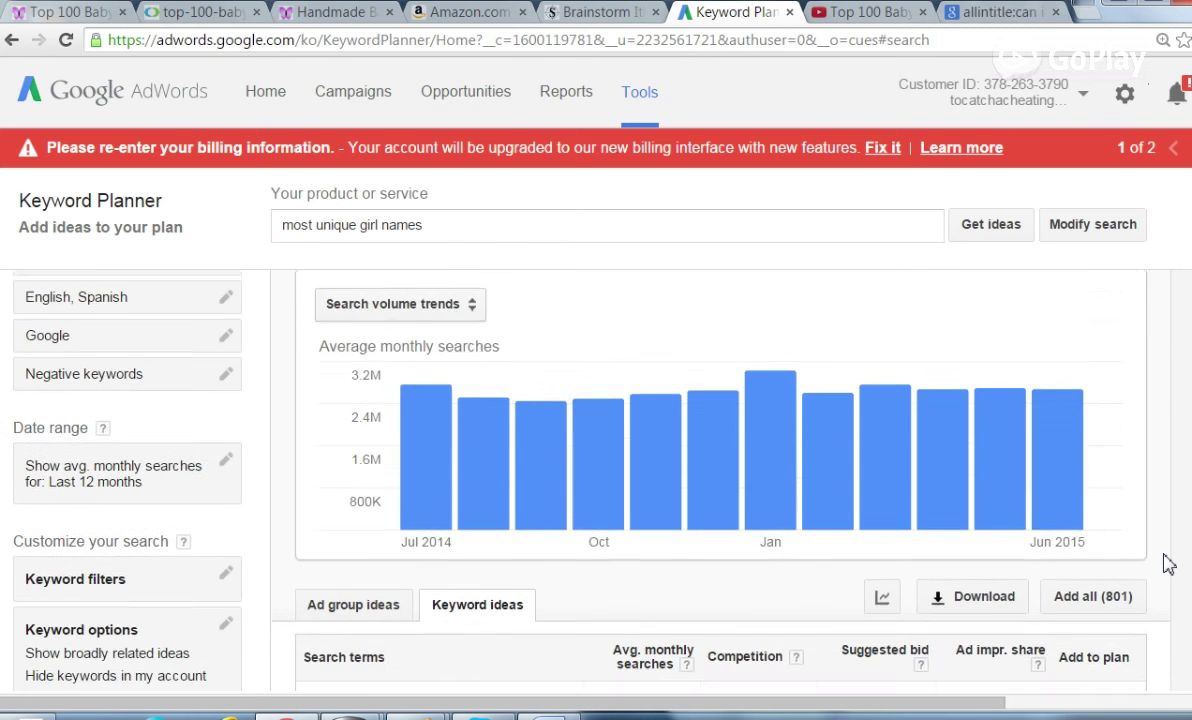
scroll(1166, 563, "down", 1)
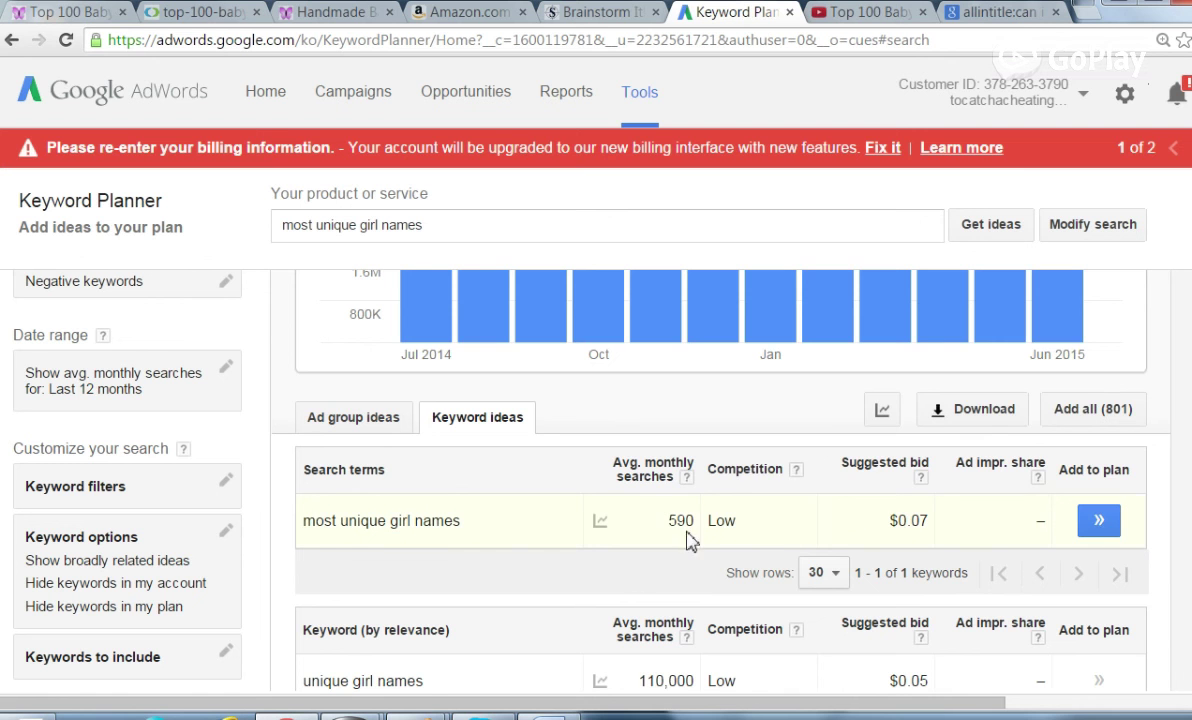
Step: View the search trend chart for 'most unique girl names', then return to the Brainstorm It list
mouse_move(600, 522)
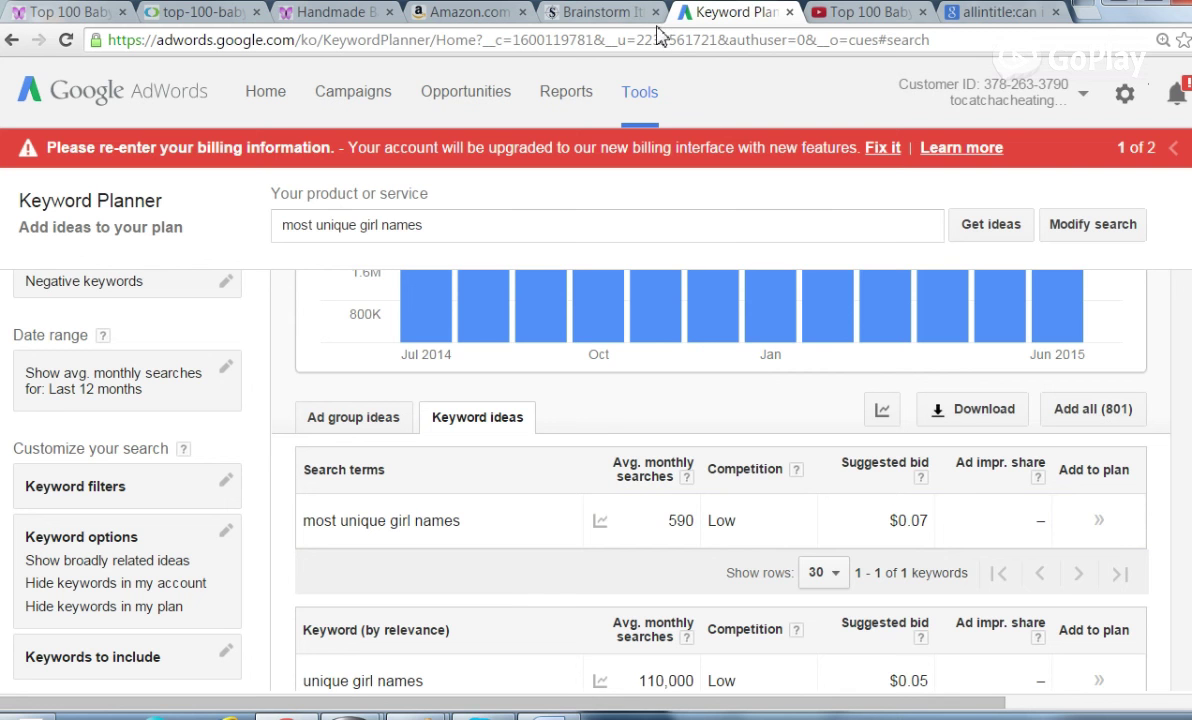
left_click(624, 18)
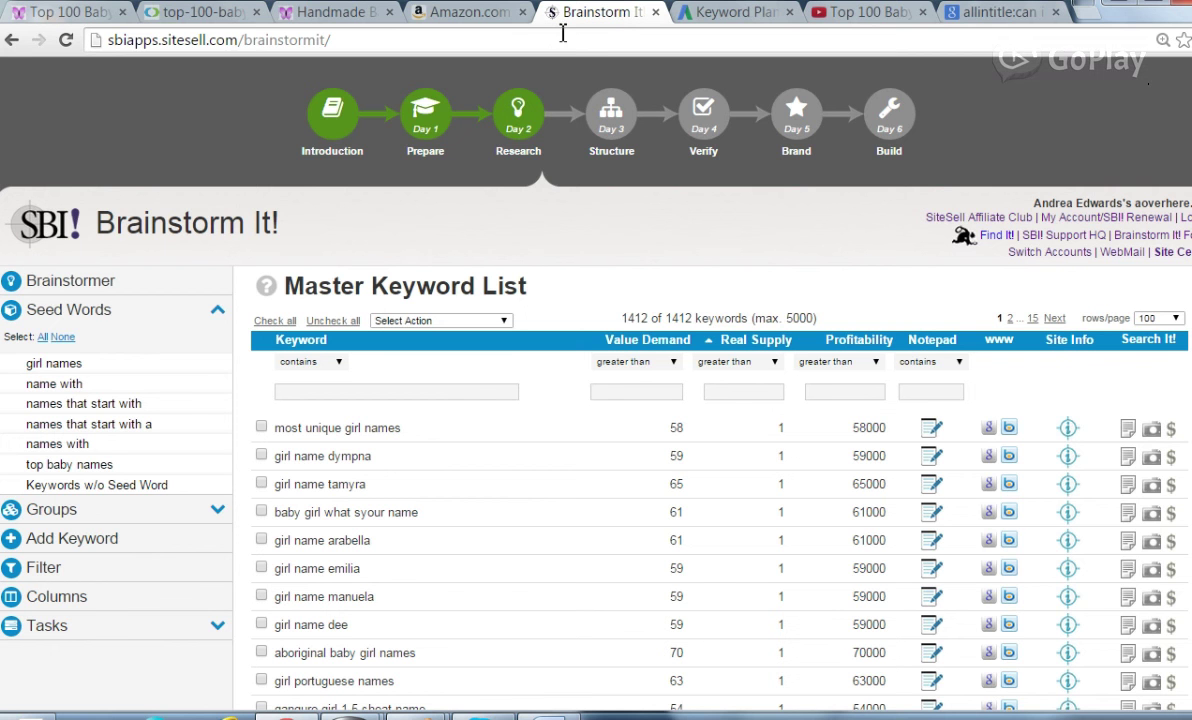
Step: Glance at the Baby Gift Shop page, then view Compete traffic for top-100-baby-names-search.com
left_click(336, 12)
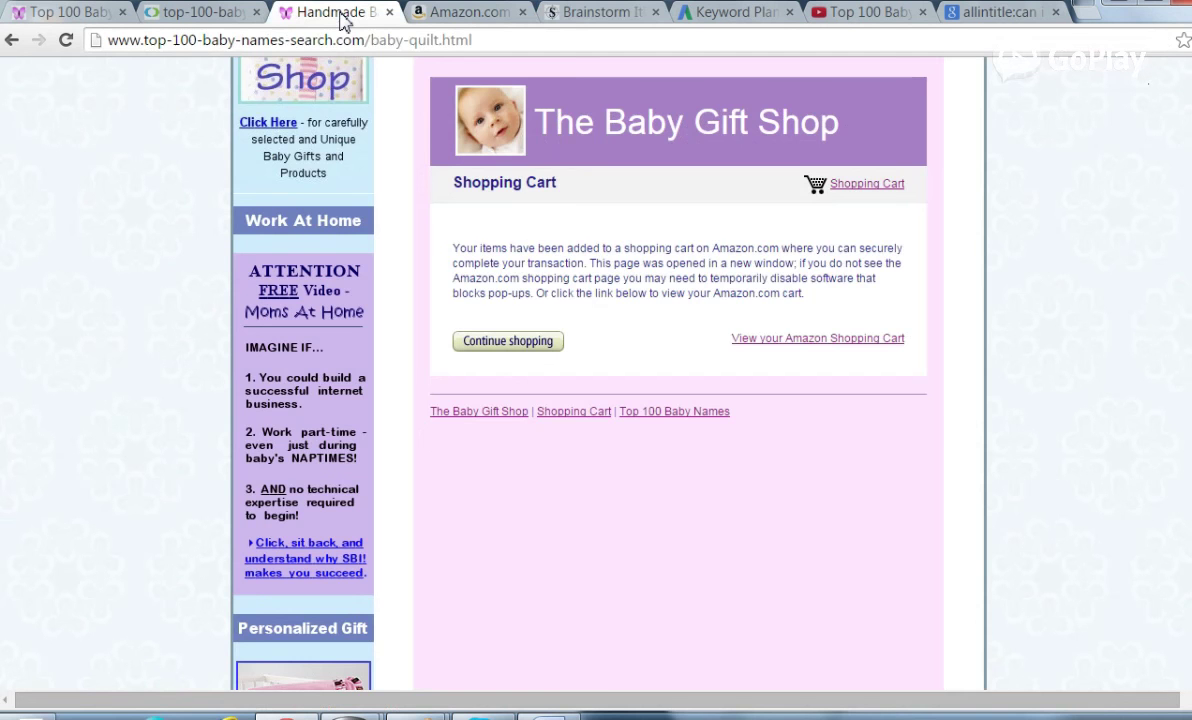
left_click(213, 14)
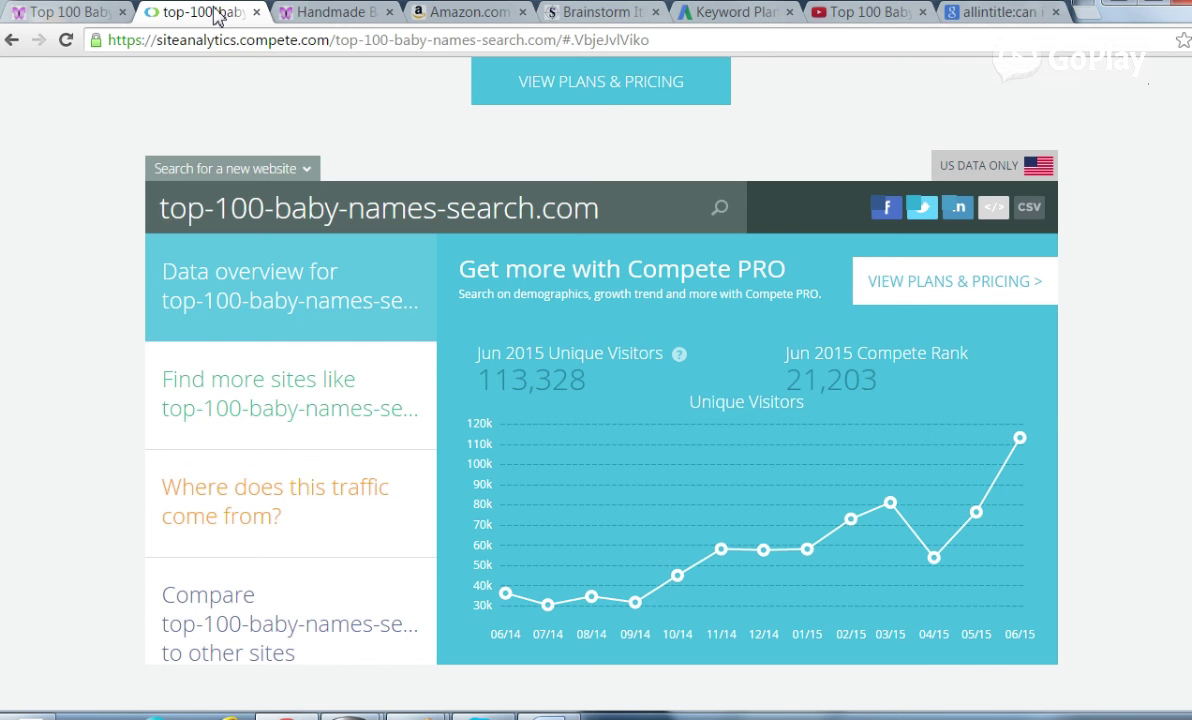
Step: Switch back to the Brainstorm It Master Keyword List of 1412 keywords
left_click(585, 16)
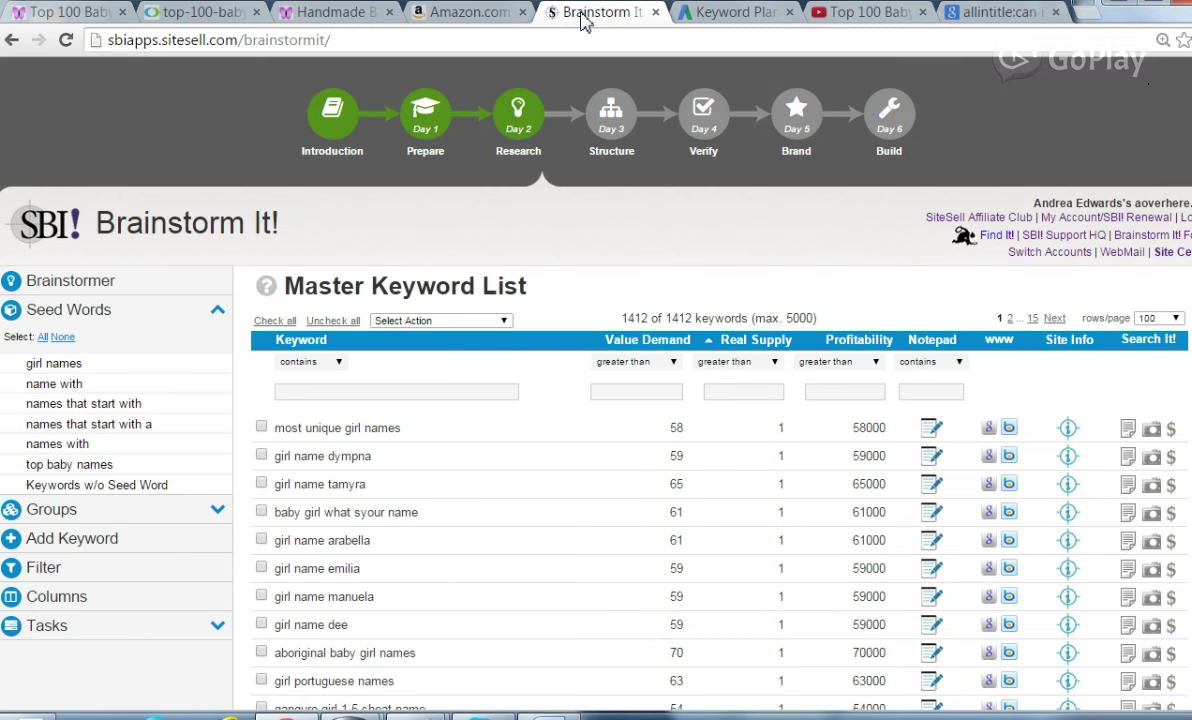